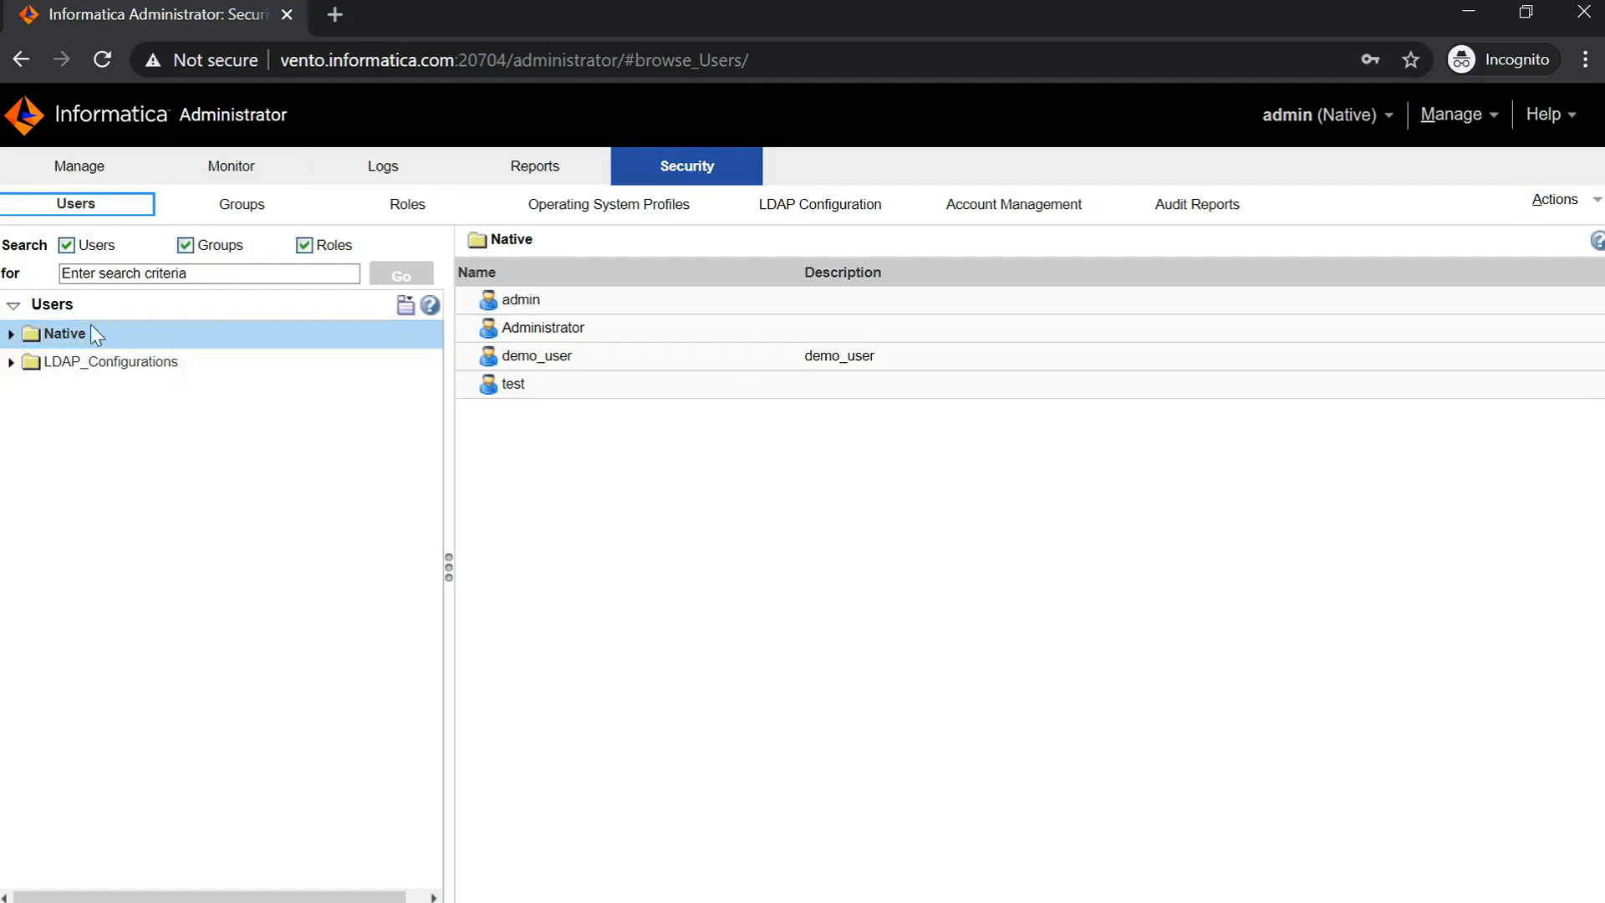
- Expand and collapse the Native folder to list admin, Administrator, demo_user and test
click(10, 334)
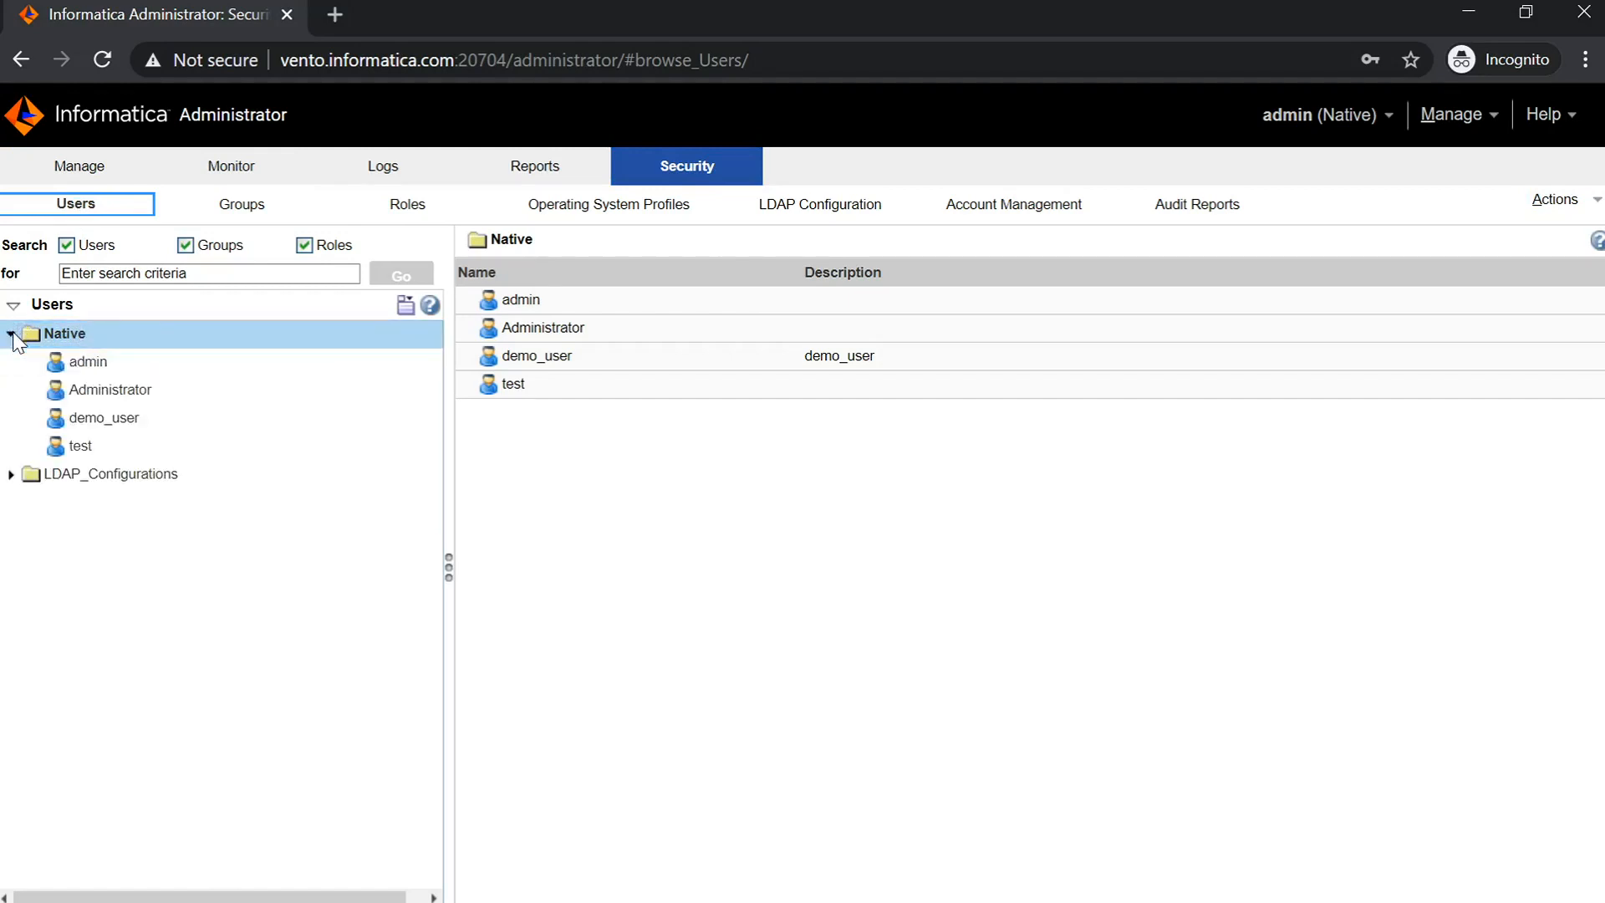
click(11, 333)
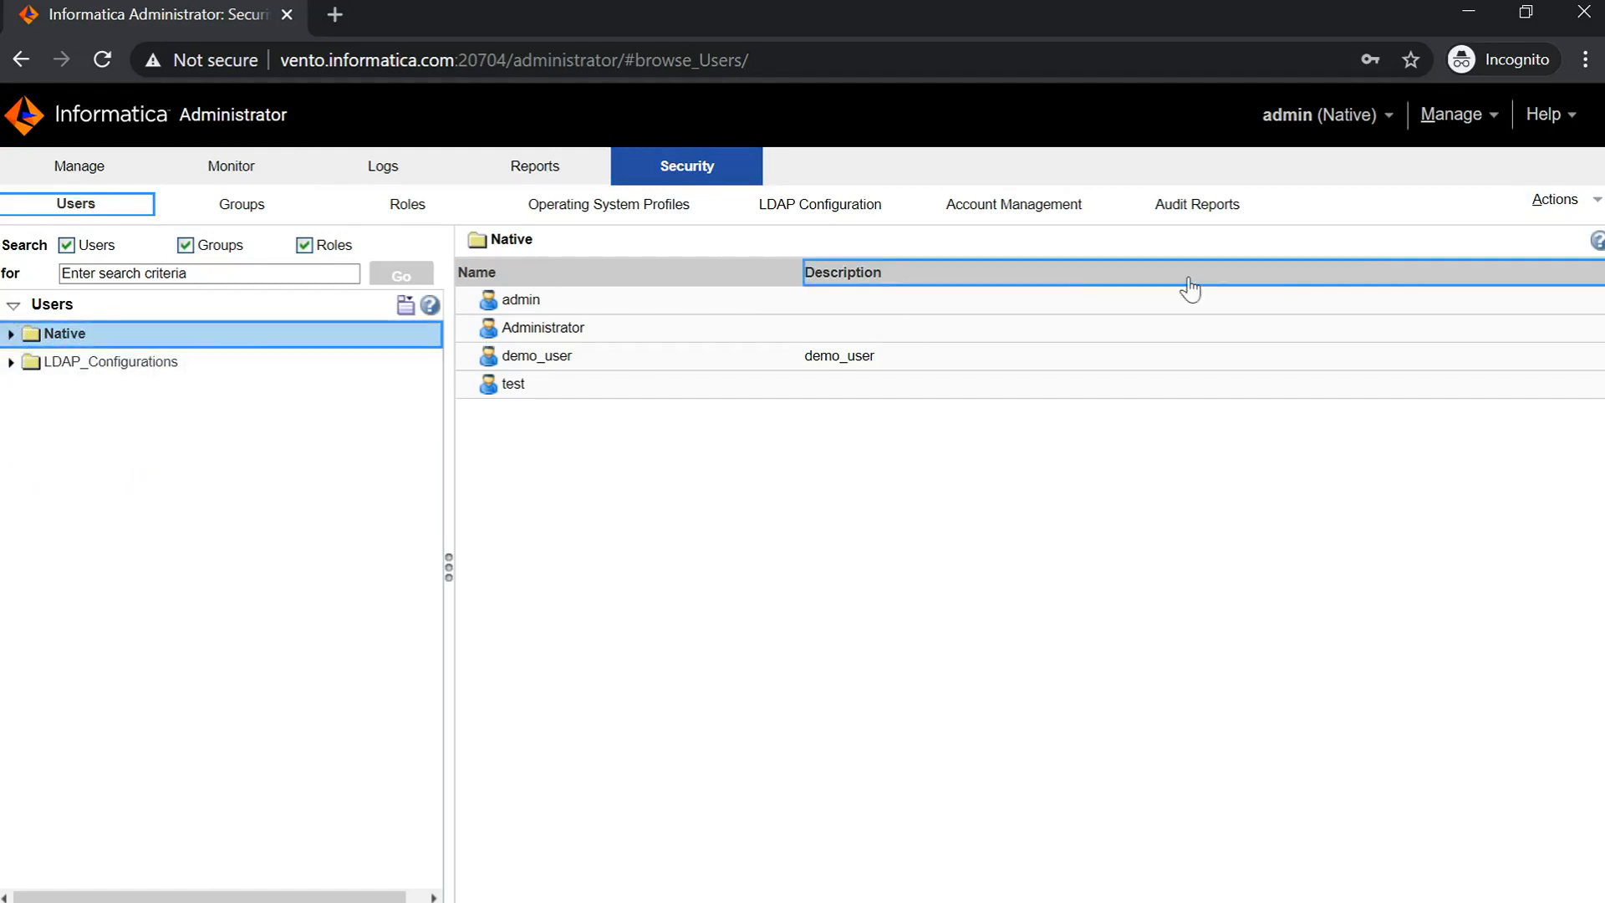
- Create native user User1 with full name User1 and a confirmed password via Actions > Create User
click(1553, 199)
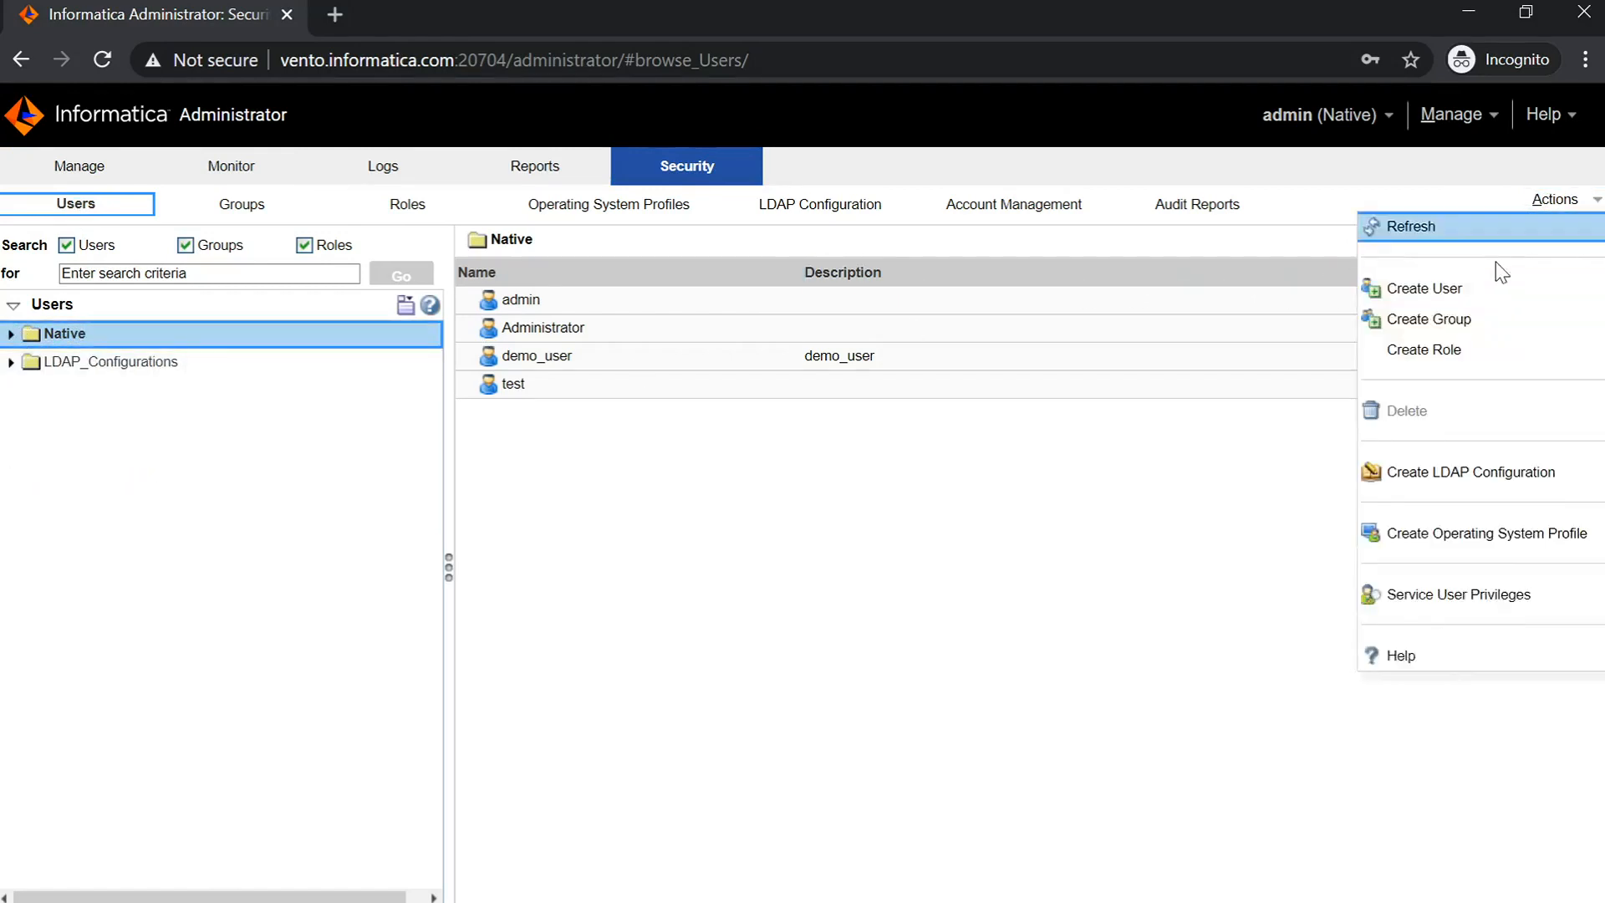
click(1432, 294)
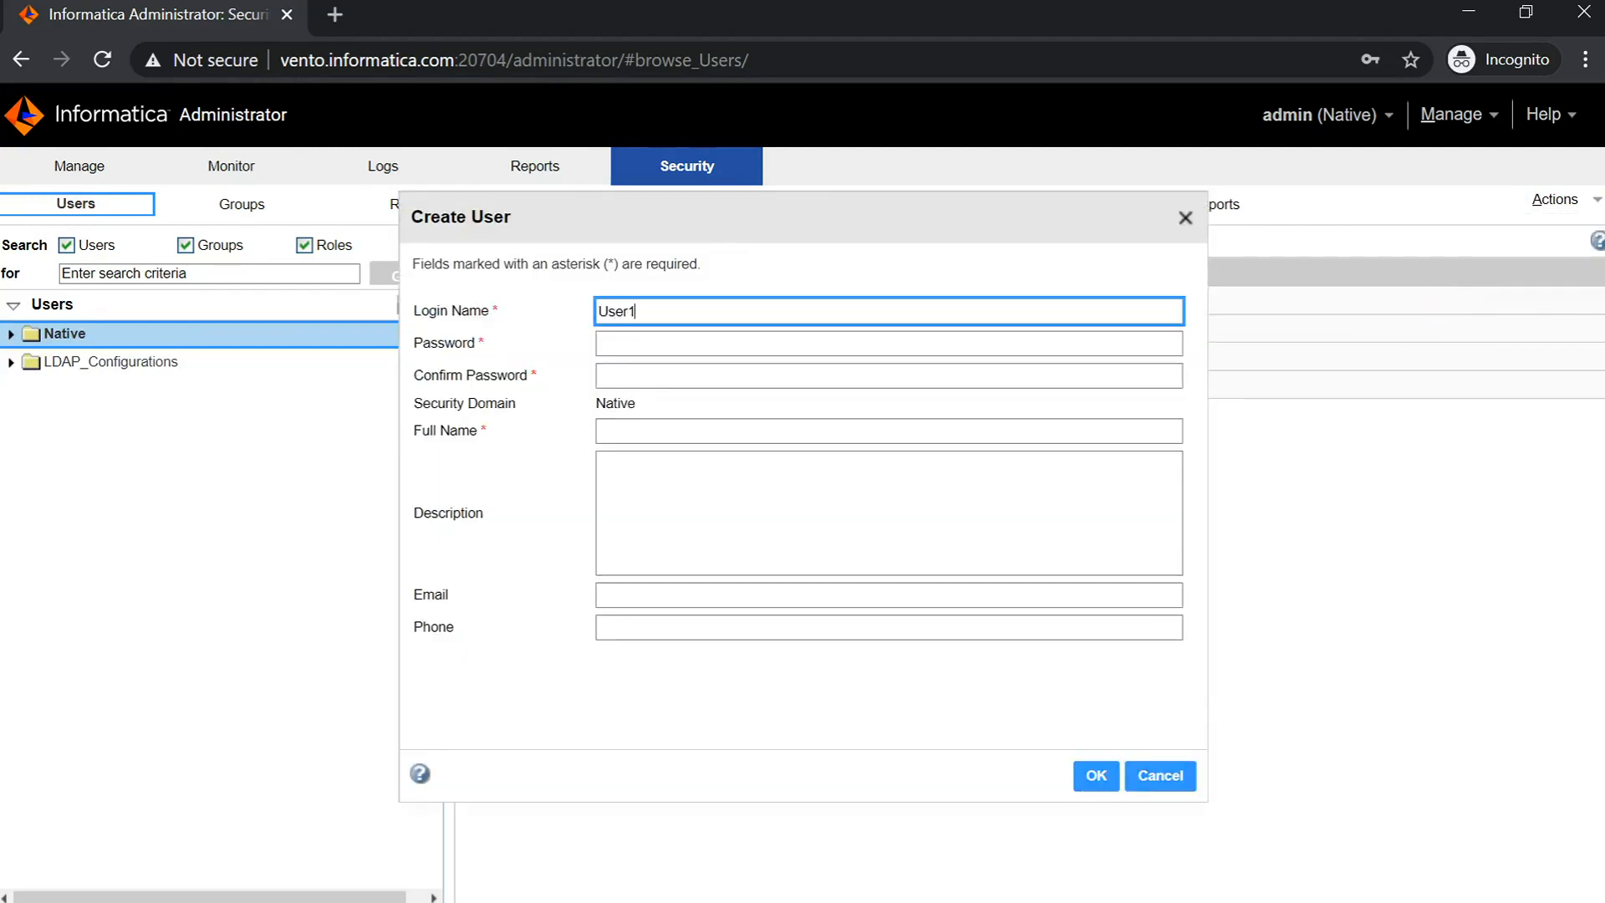
click(888, 342)
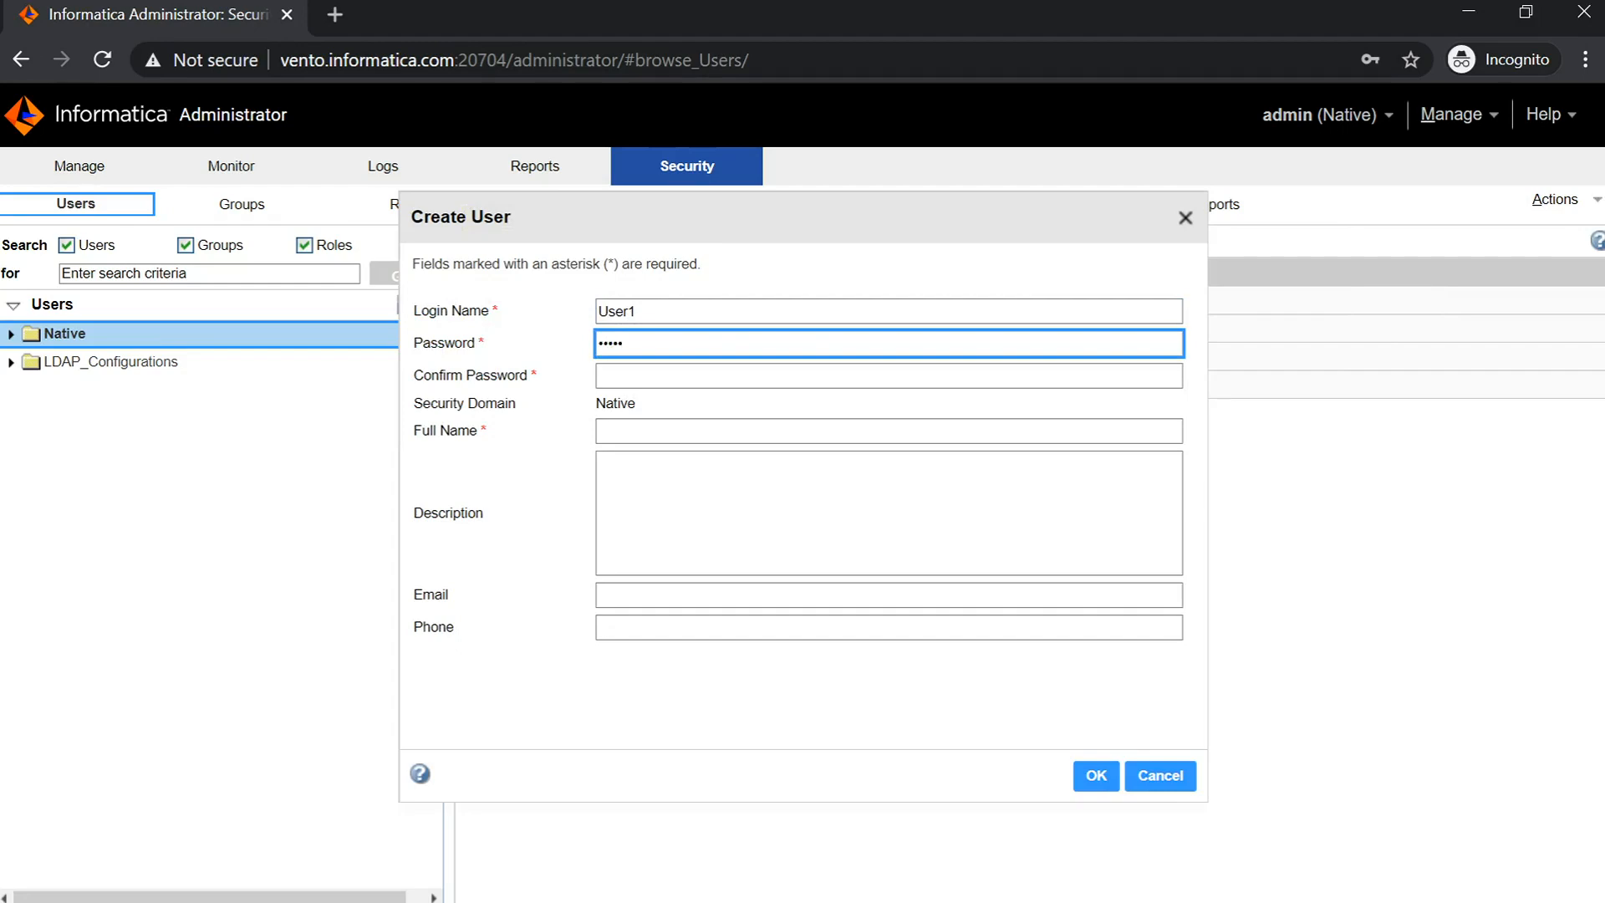
key(Tab)
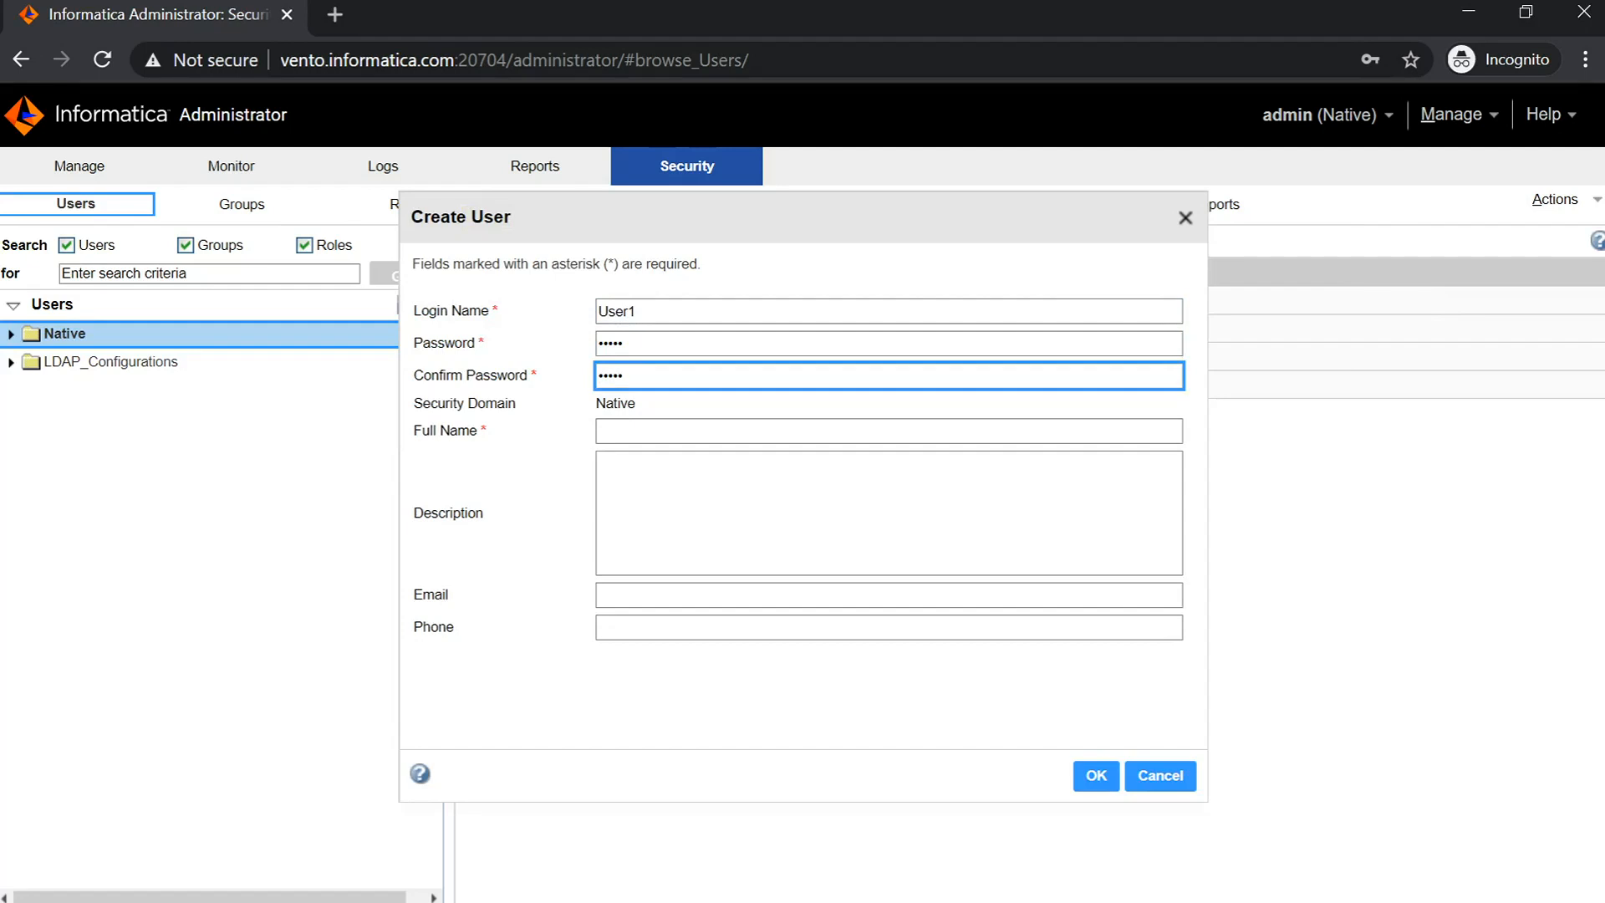
key(Tab)
key(Tab)
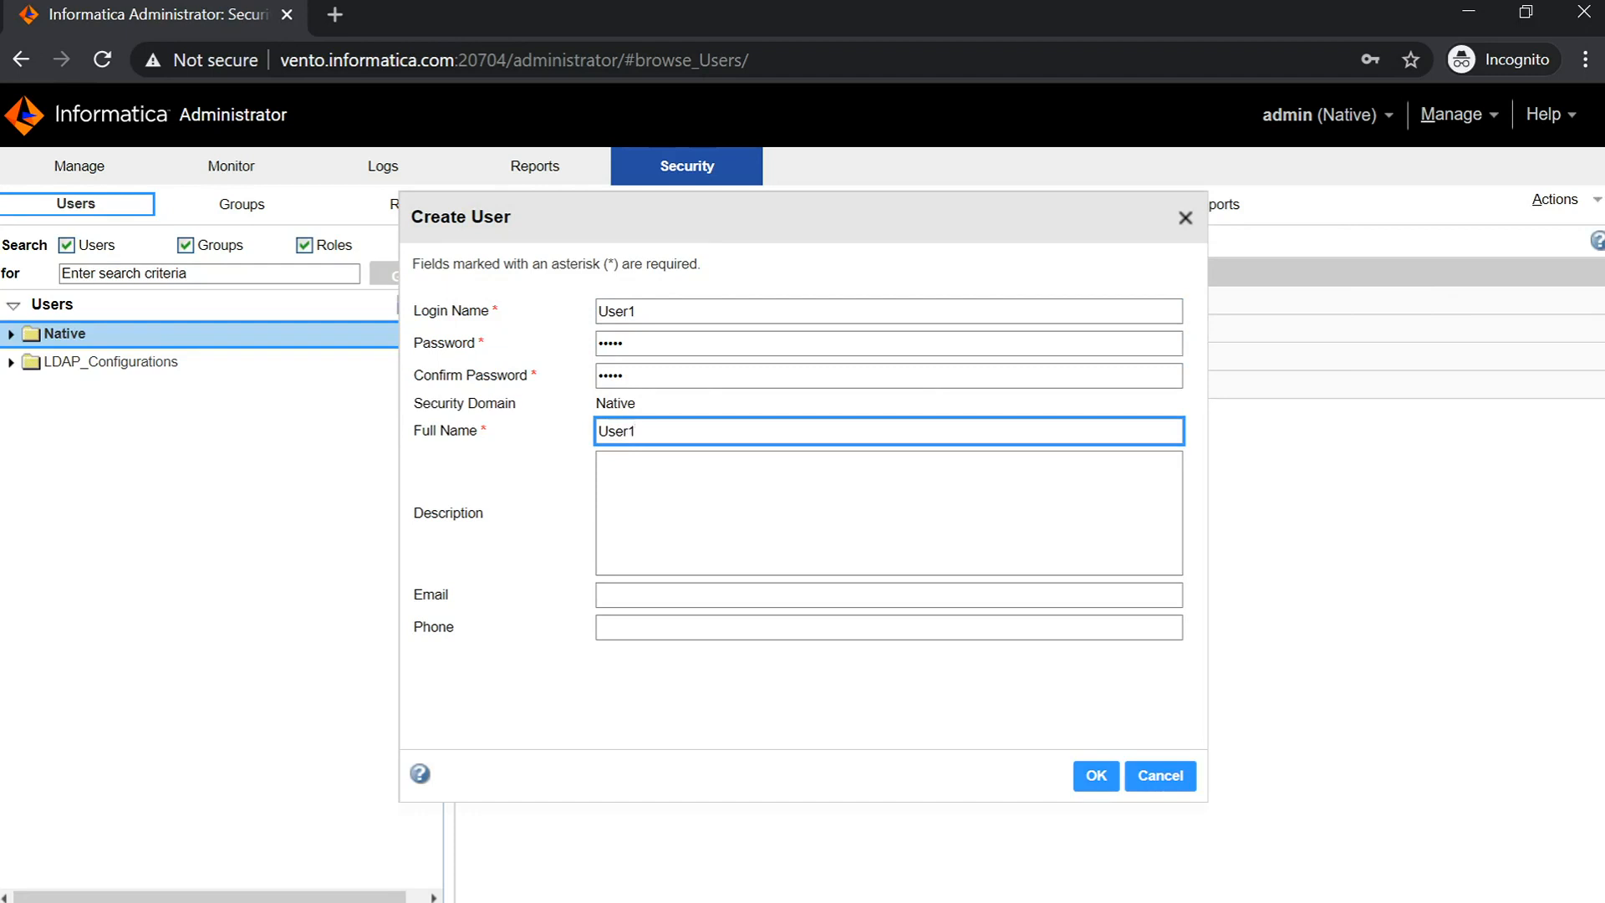
key(Tab)
key(Tab)
key(Tab)
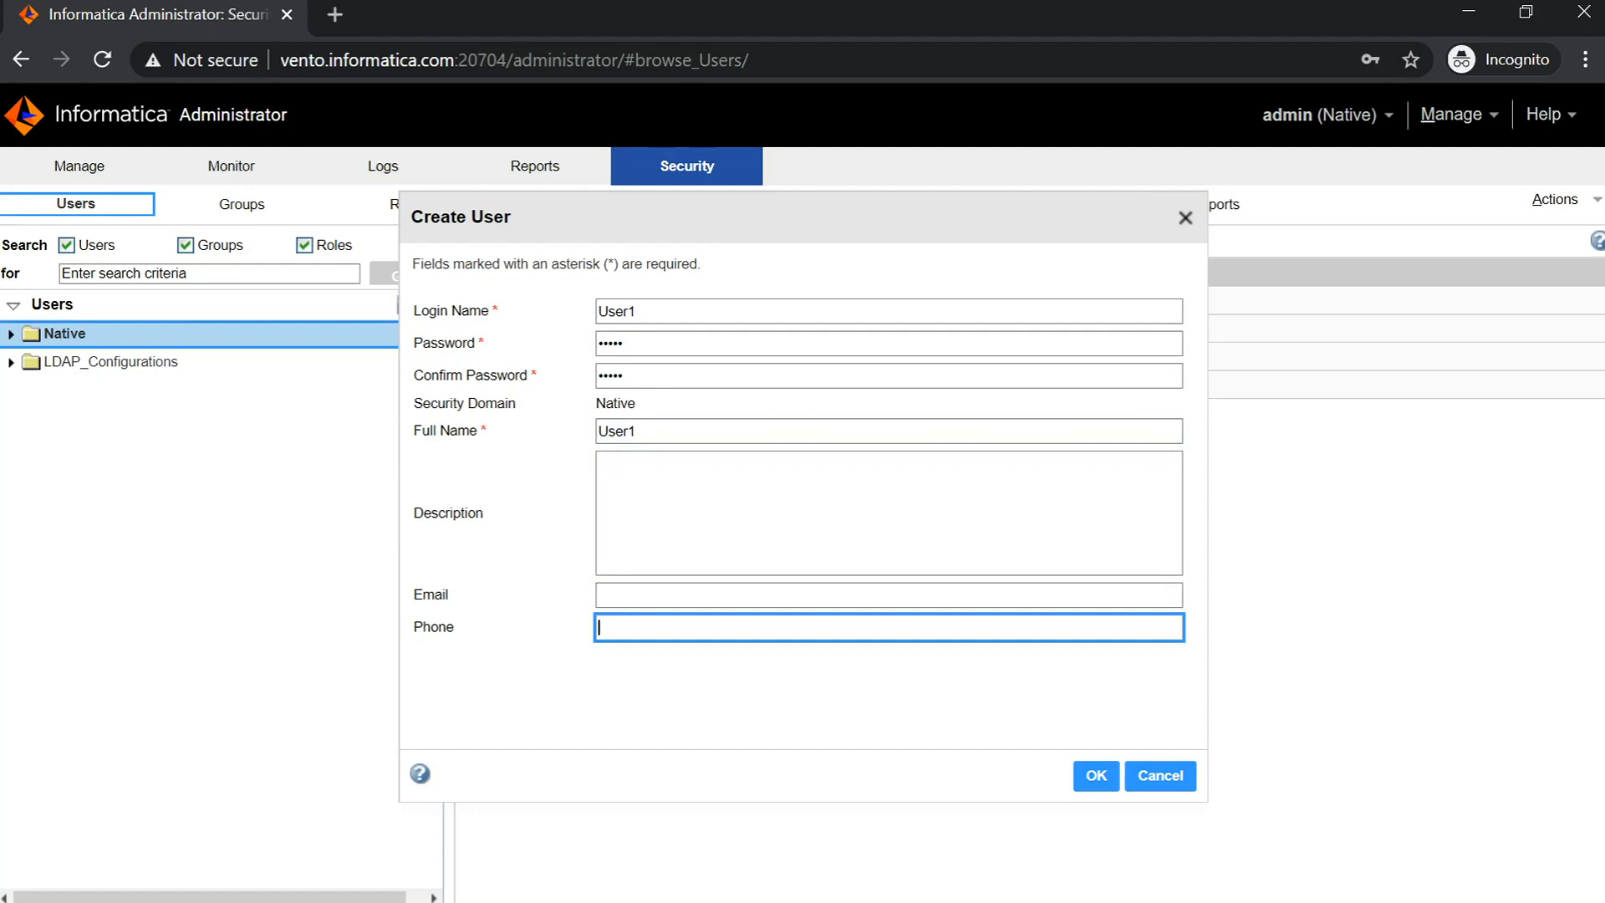
click(1099, 776)
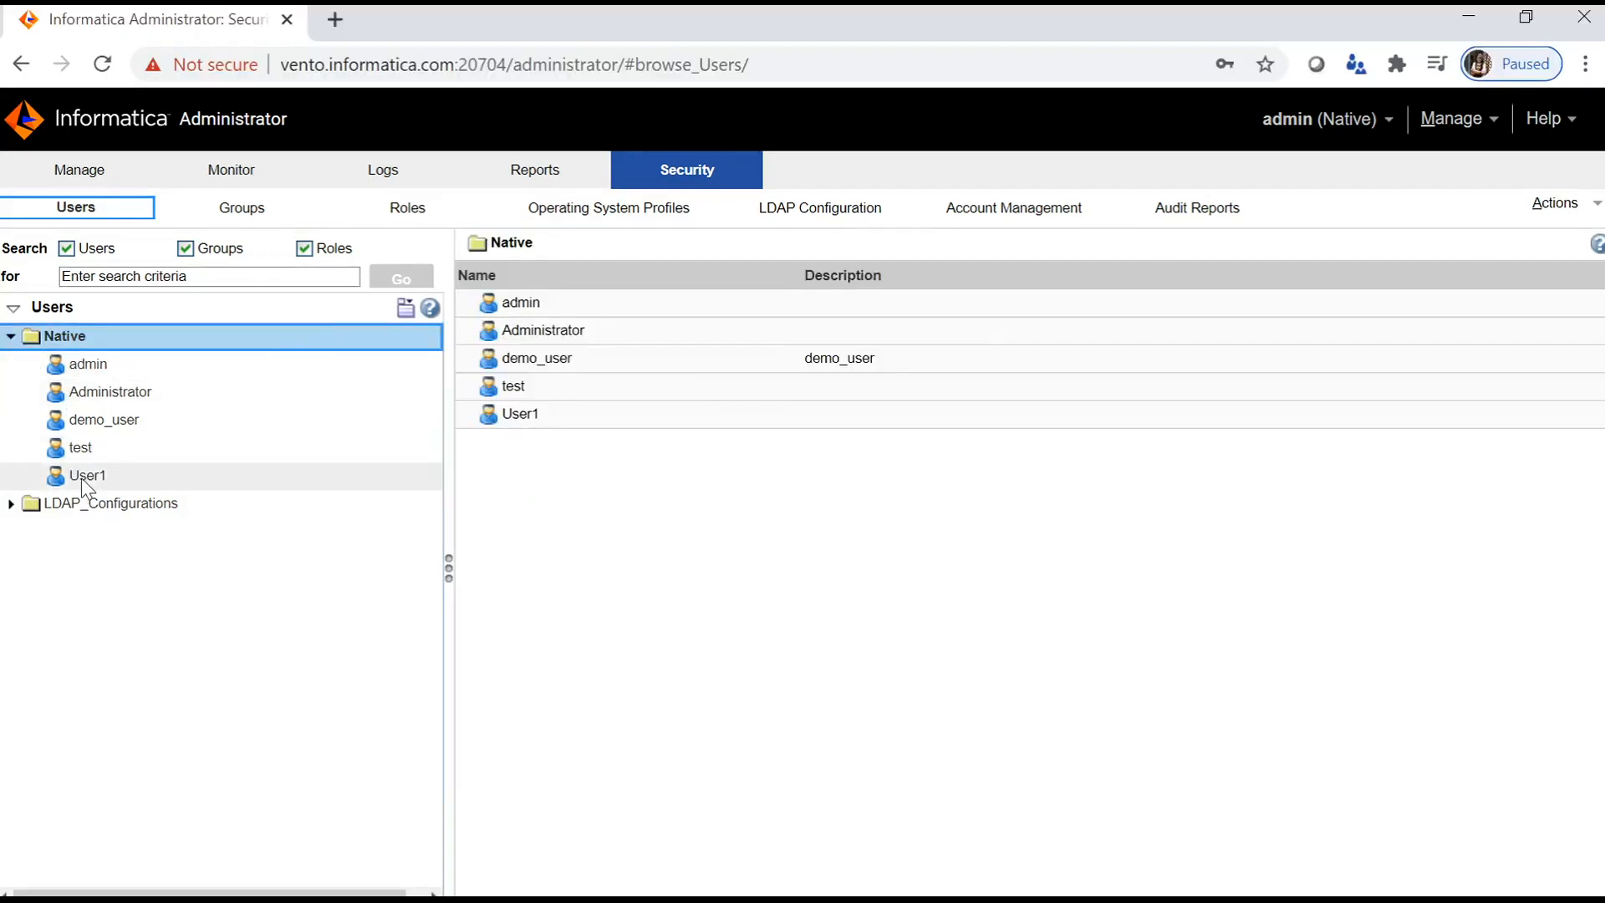
- Assign User1 the system-defined Administrator role and all six custom roles on RS_1
click(84, 475)
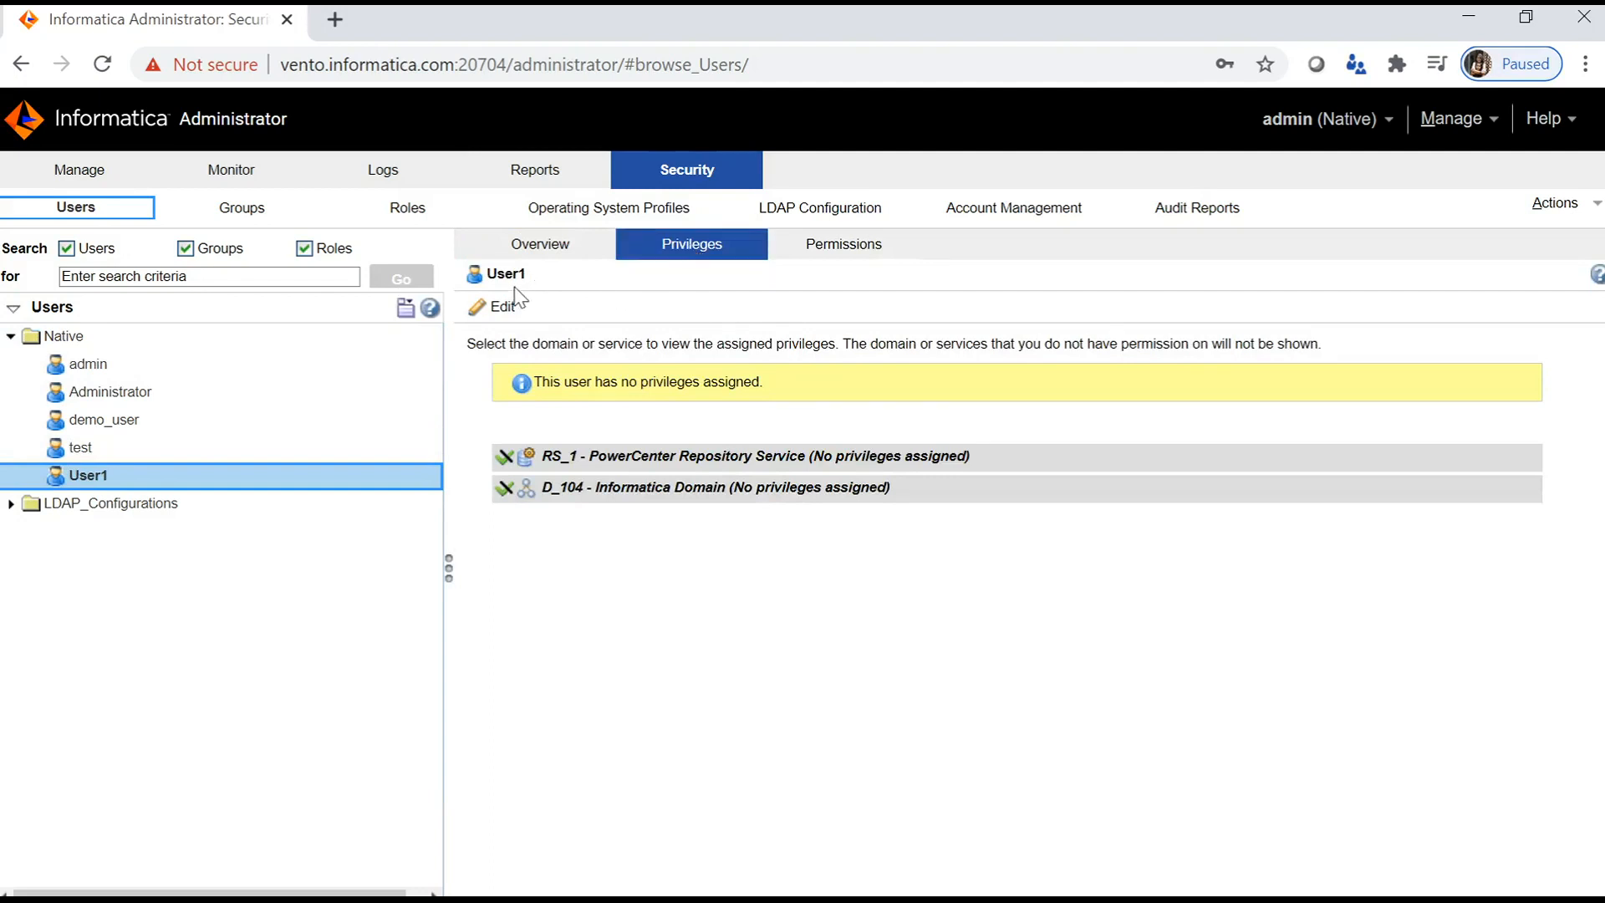
click(501, 306)
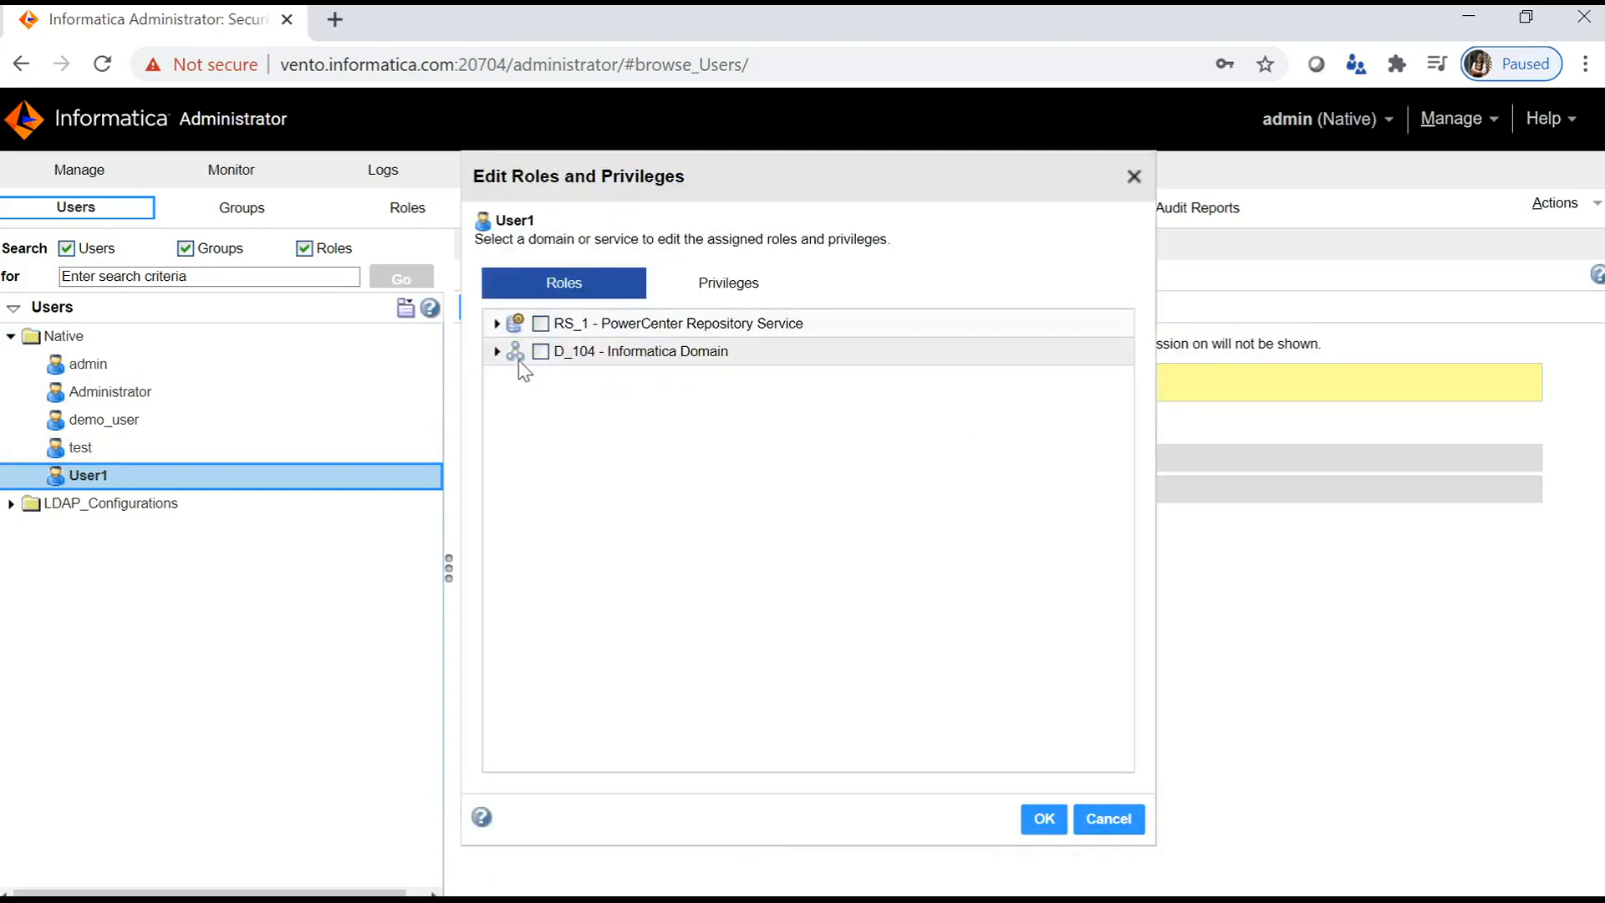
click(497, 324)
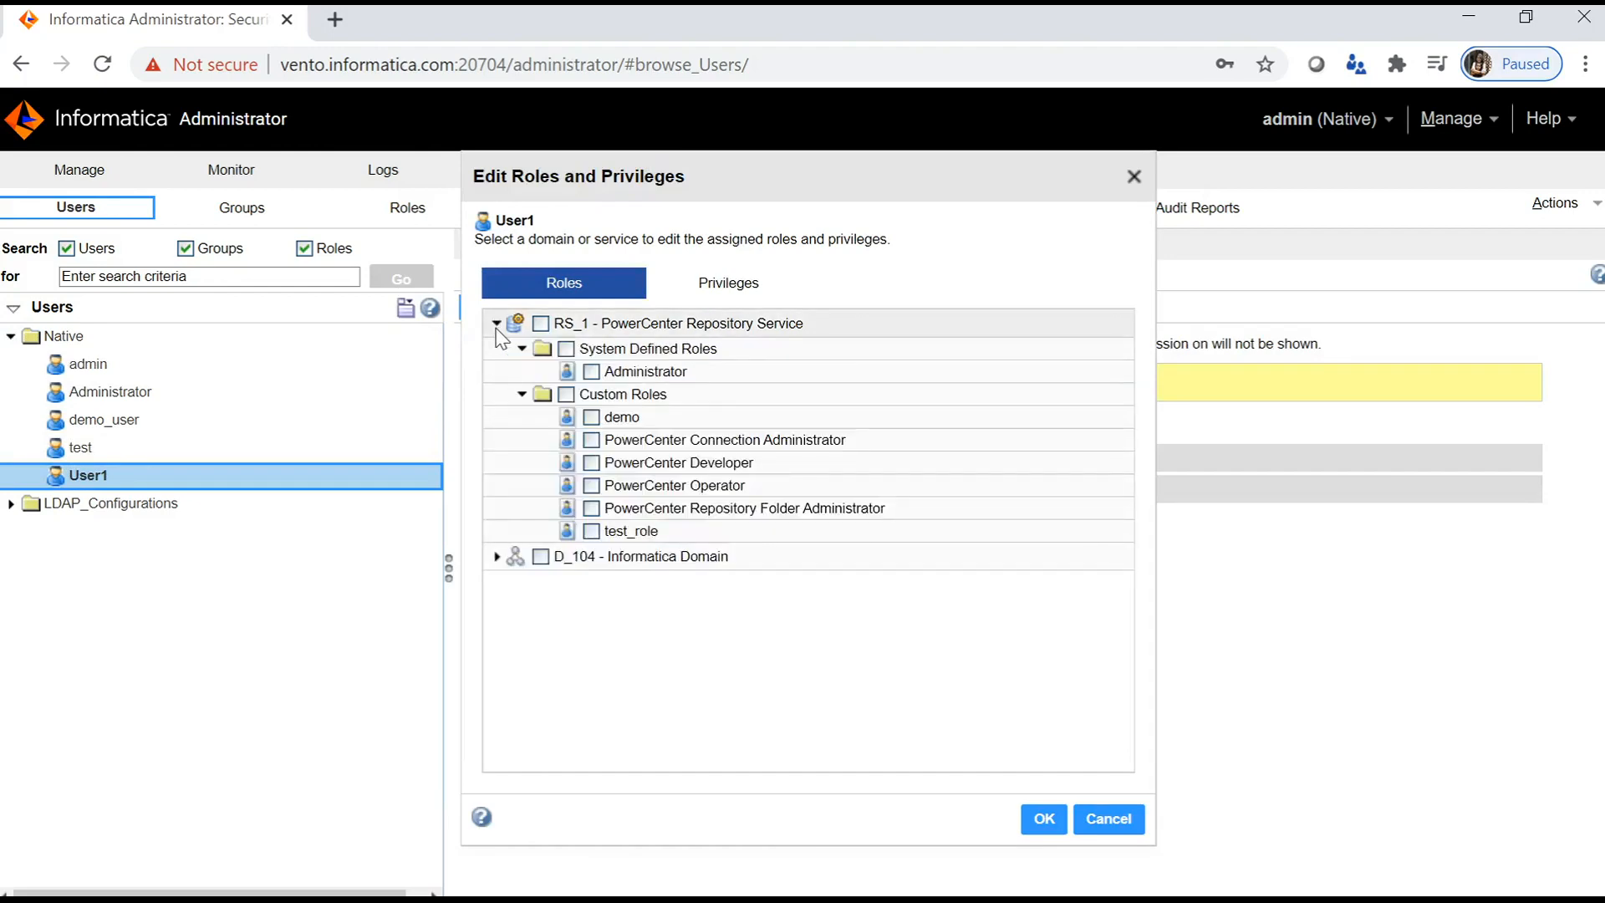
click(567, 349)
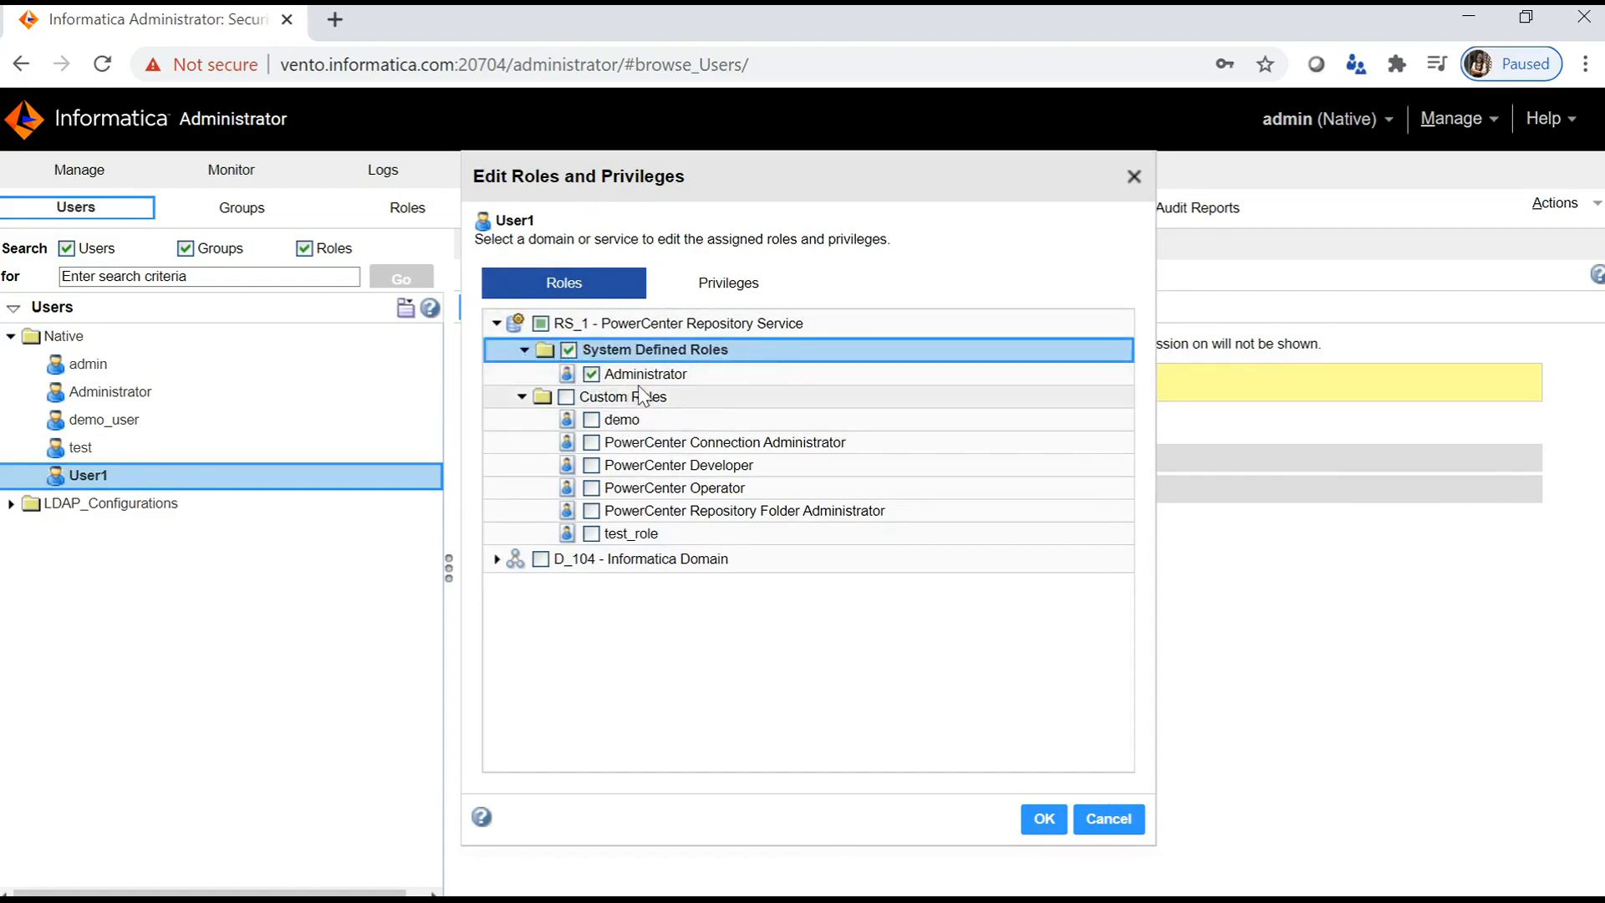
click(566, 396)
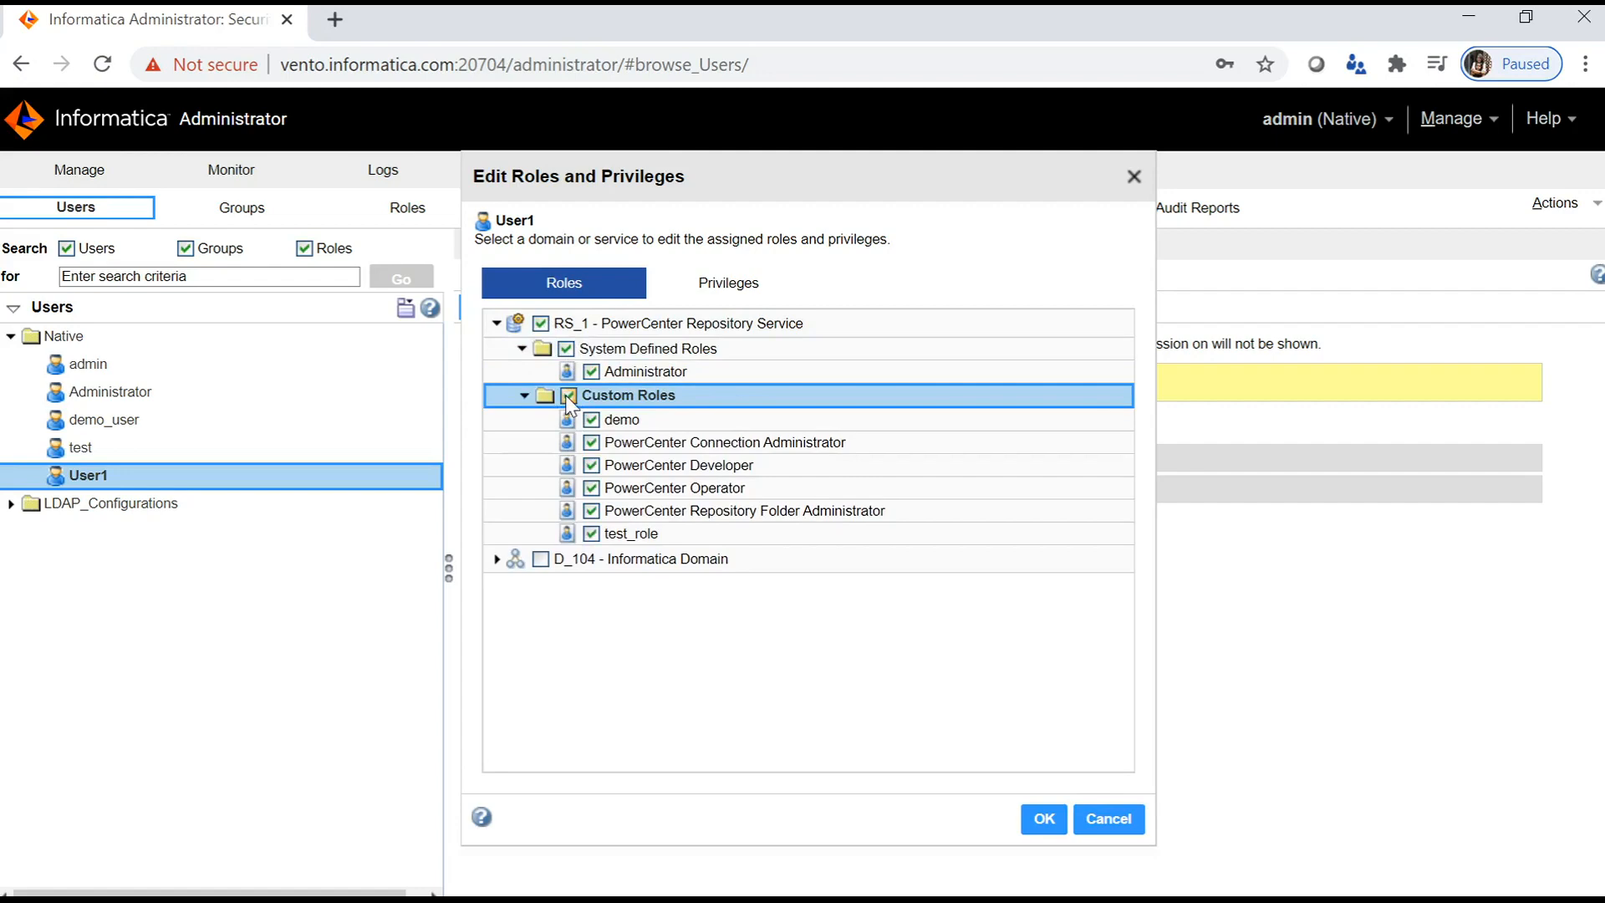
click(747, 291)
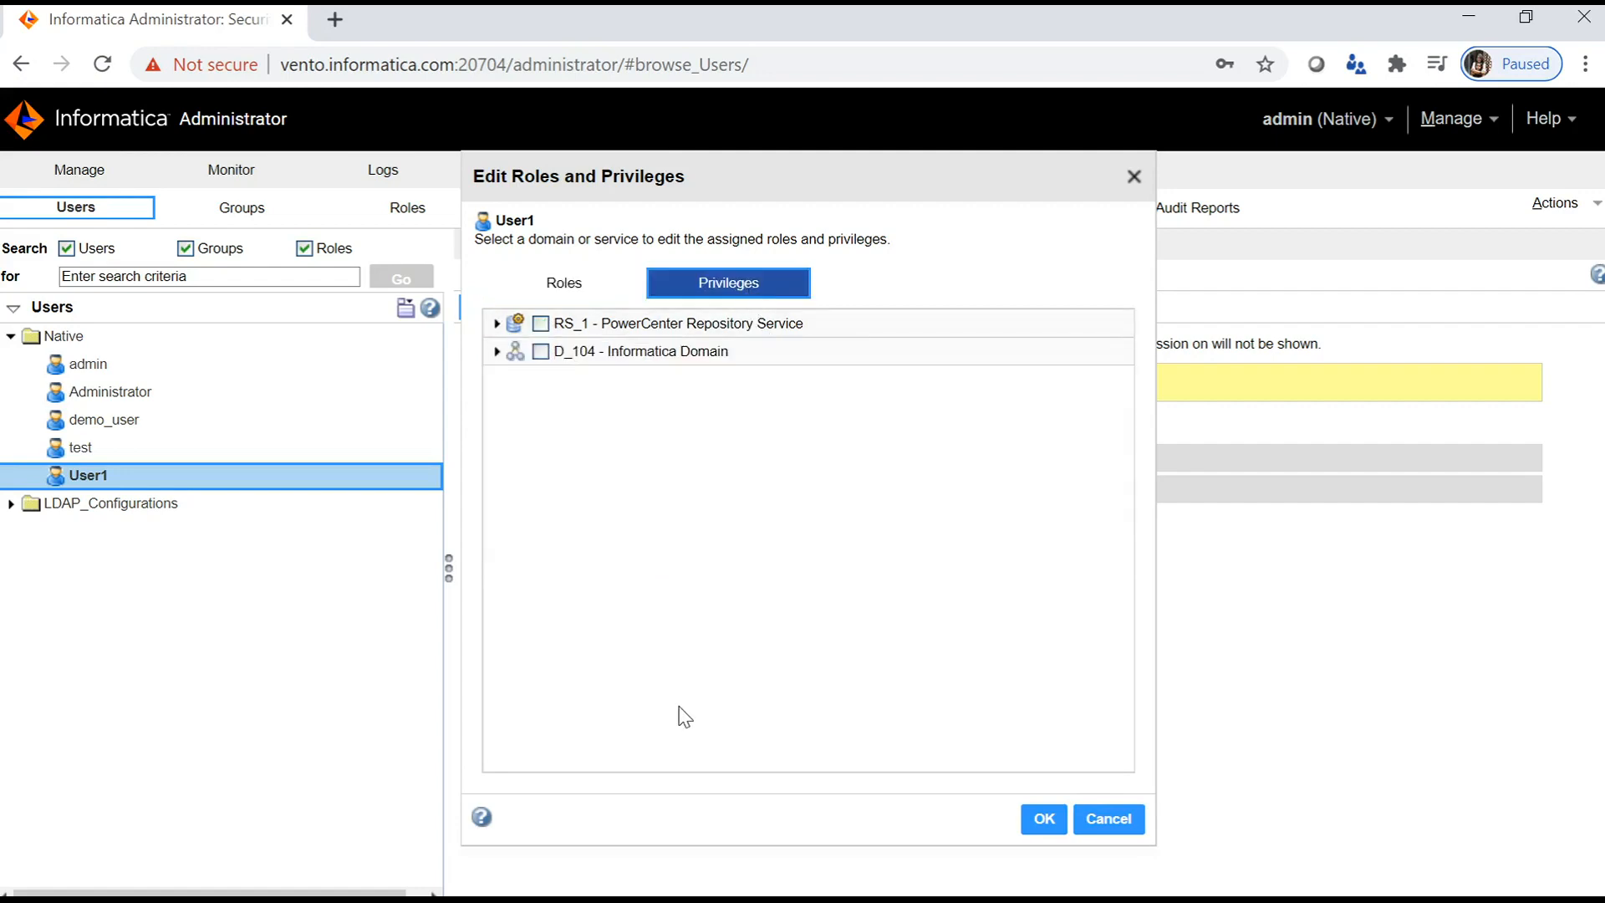
- Grant User1 the D_104 domain privileges Manage Service Execution and Access Informatica Administrator
click(498, 352)
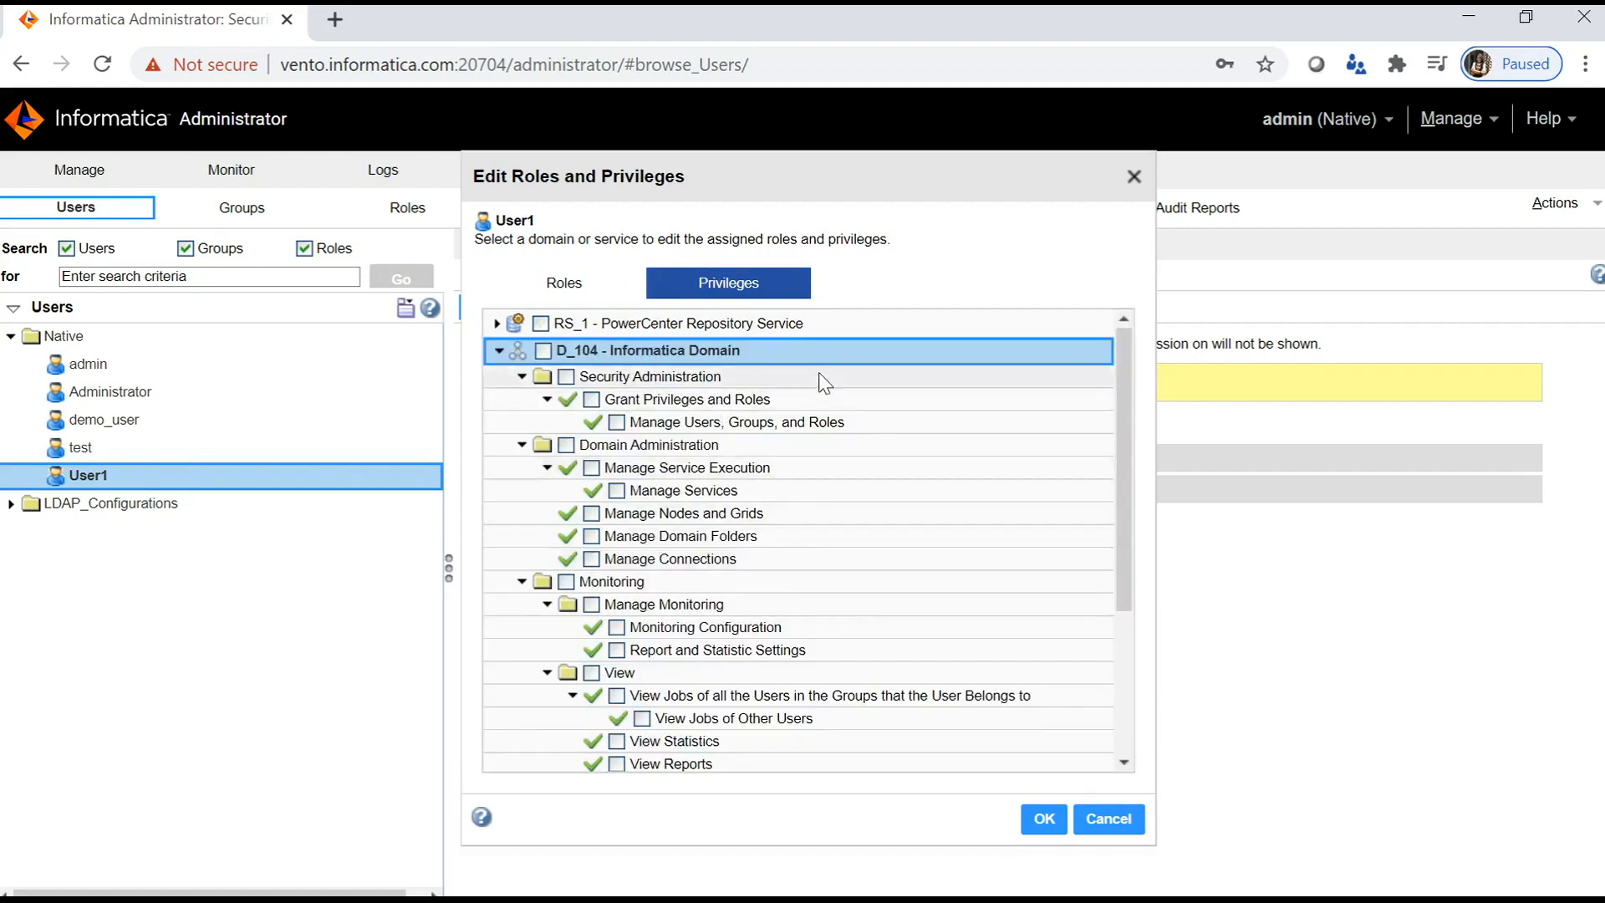
click(499, 352)
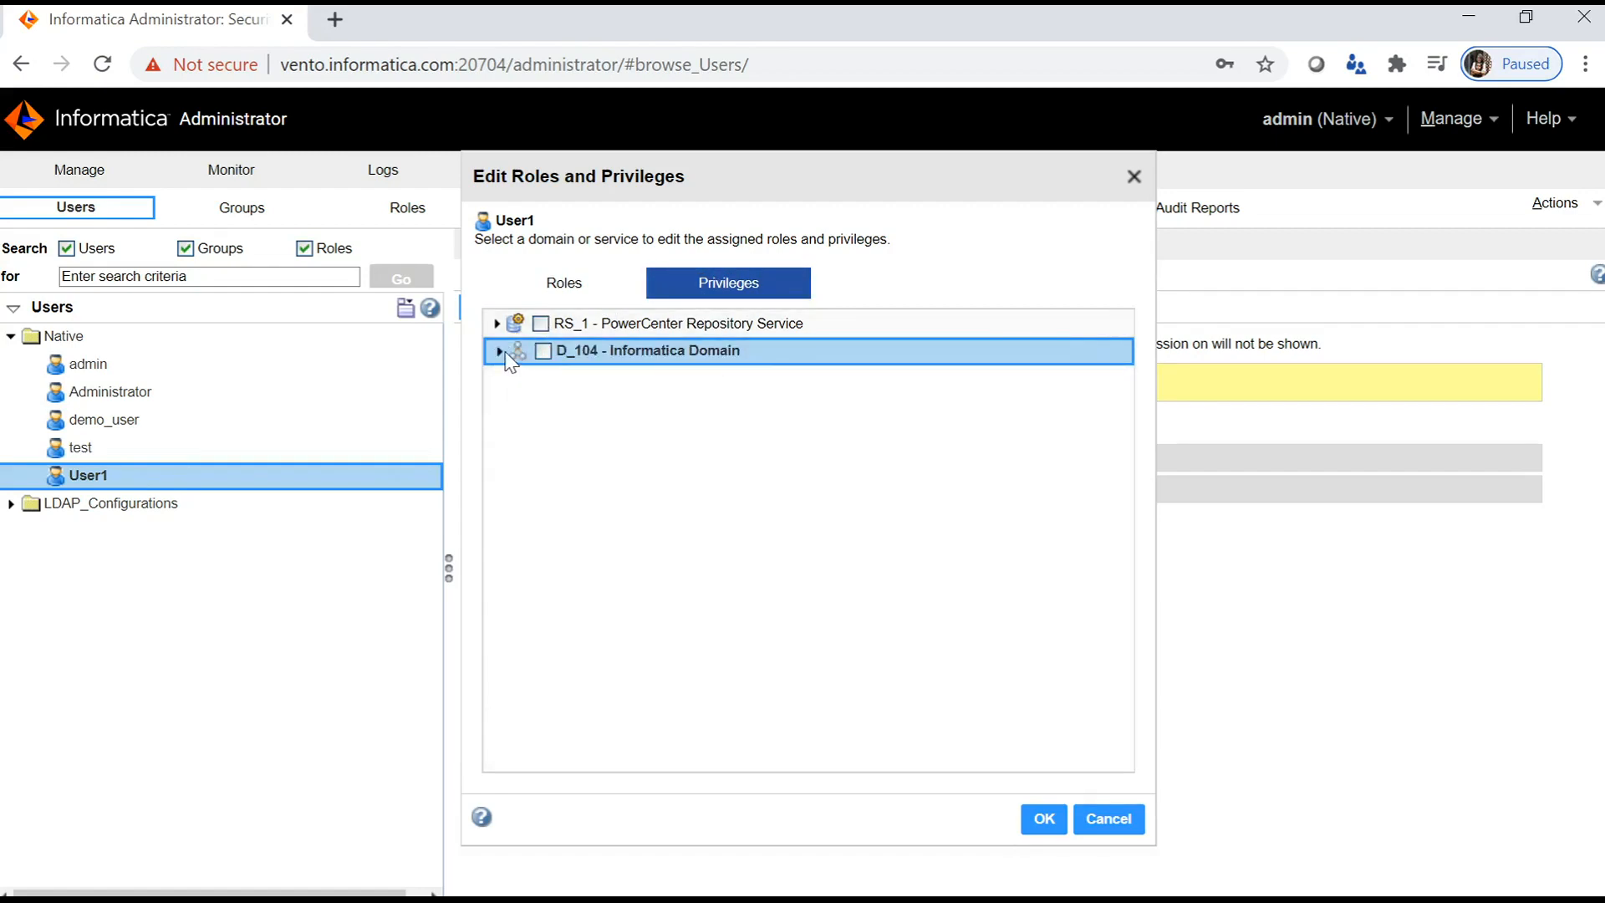
click(501, 352)
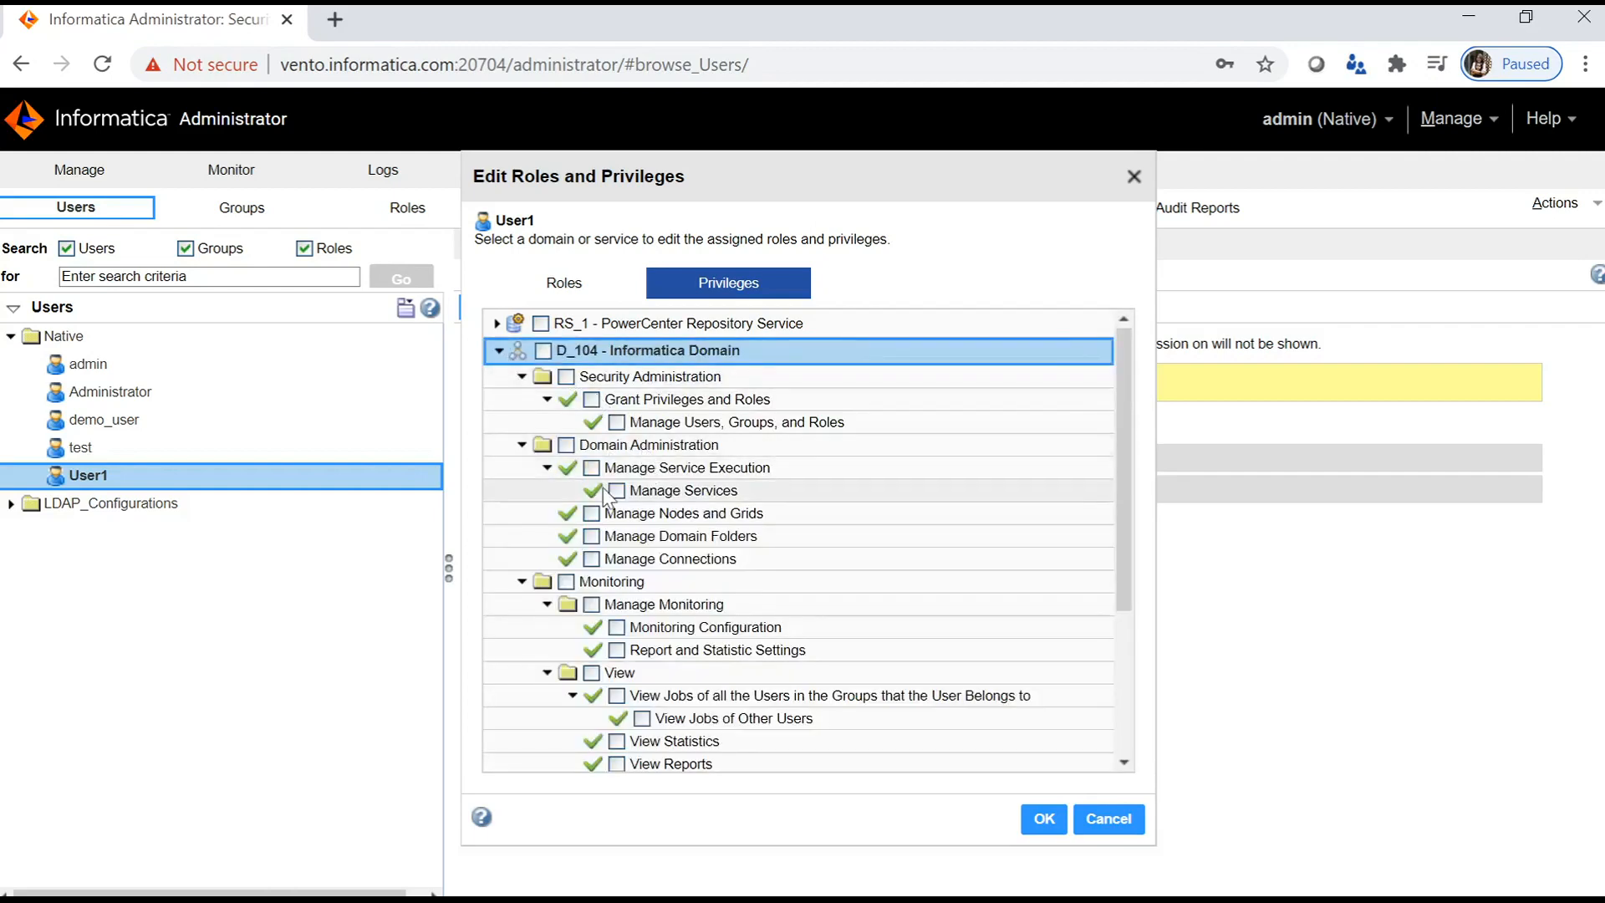
click(593, 468)
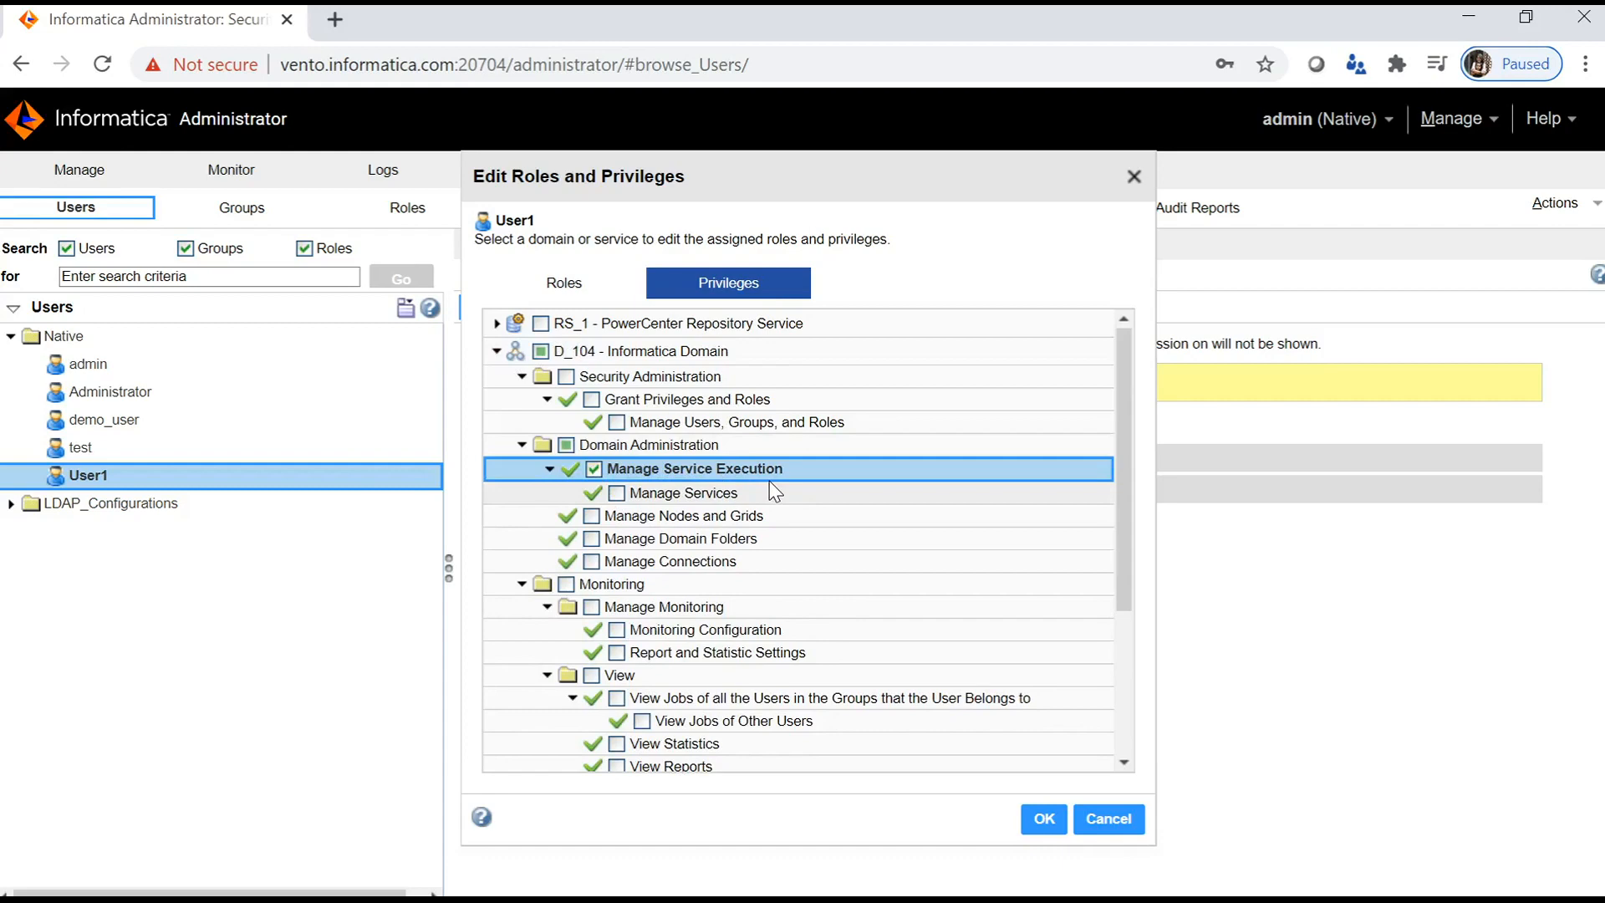
scroll(668, 585, down, 3)
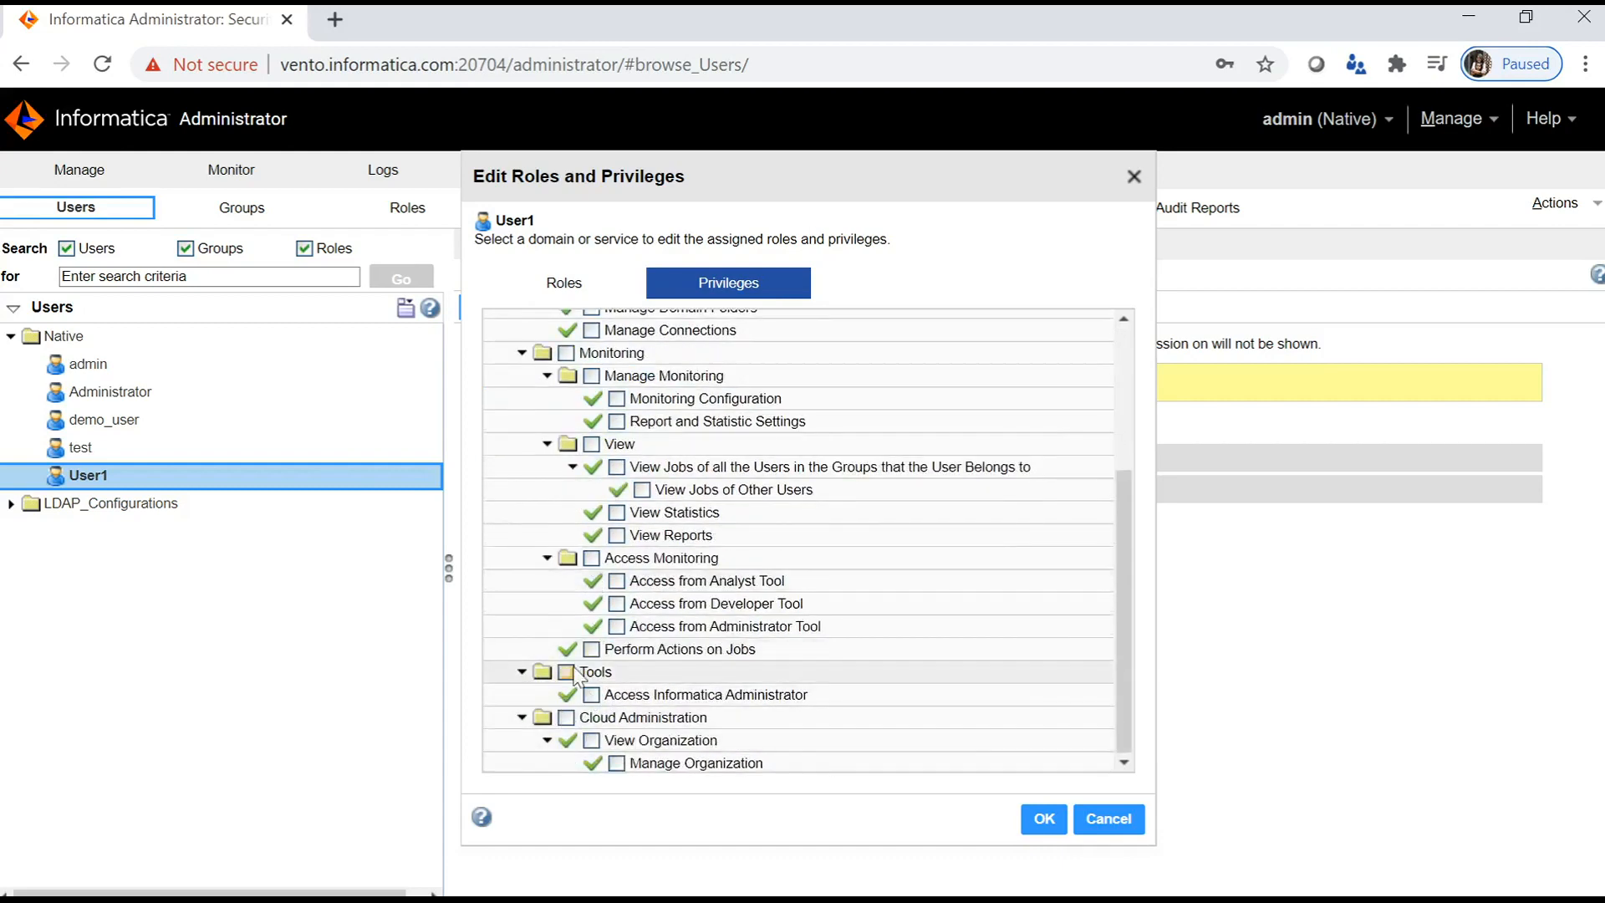
click(567, 672)
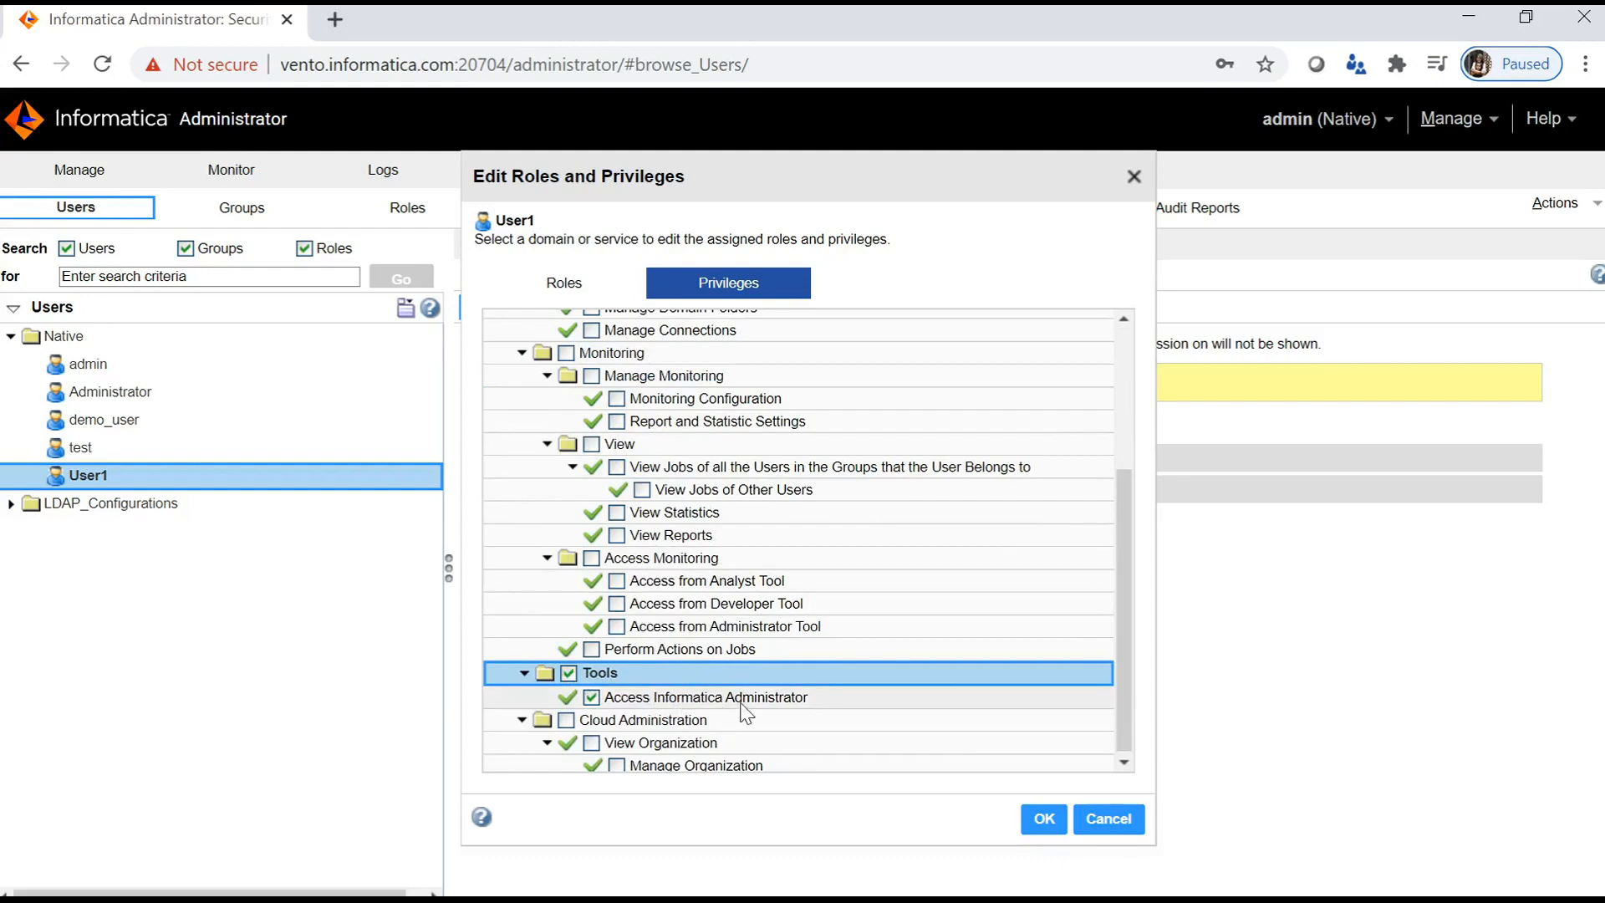
scroll(773, 622, up, 3)
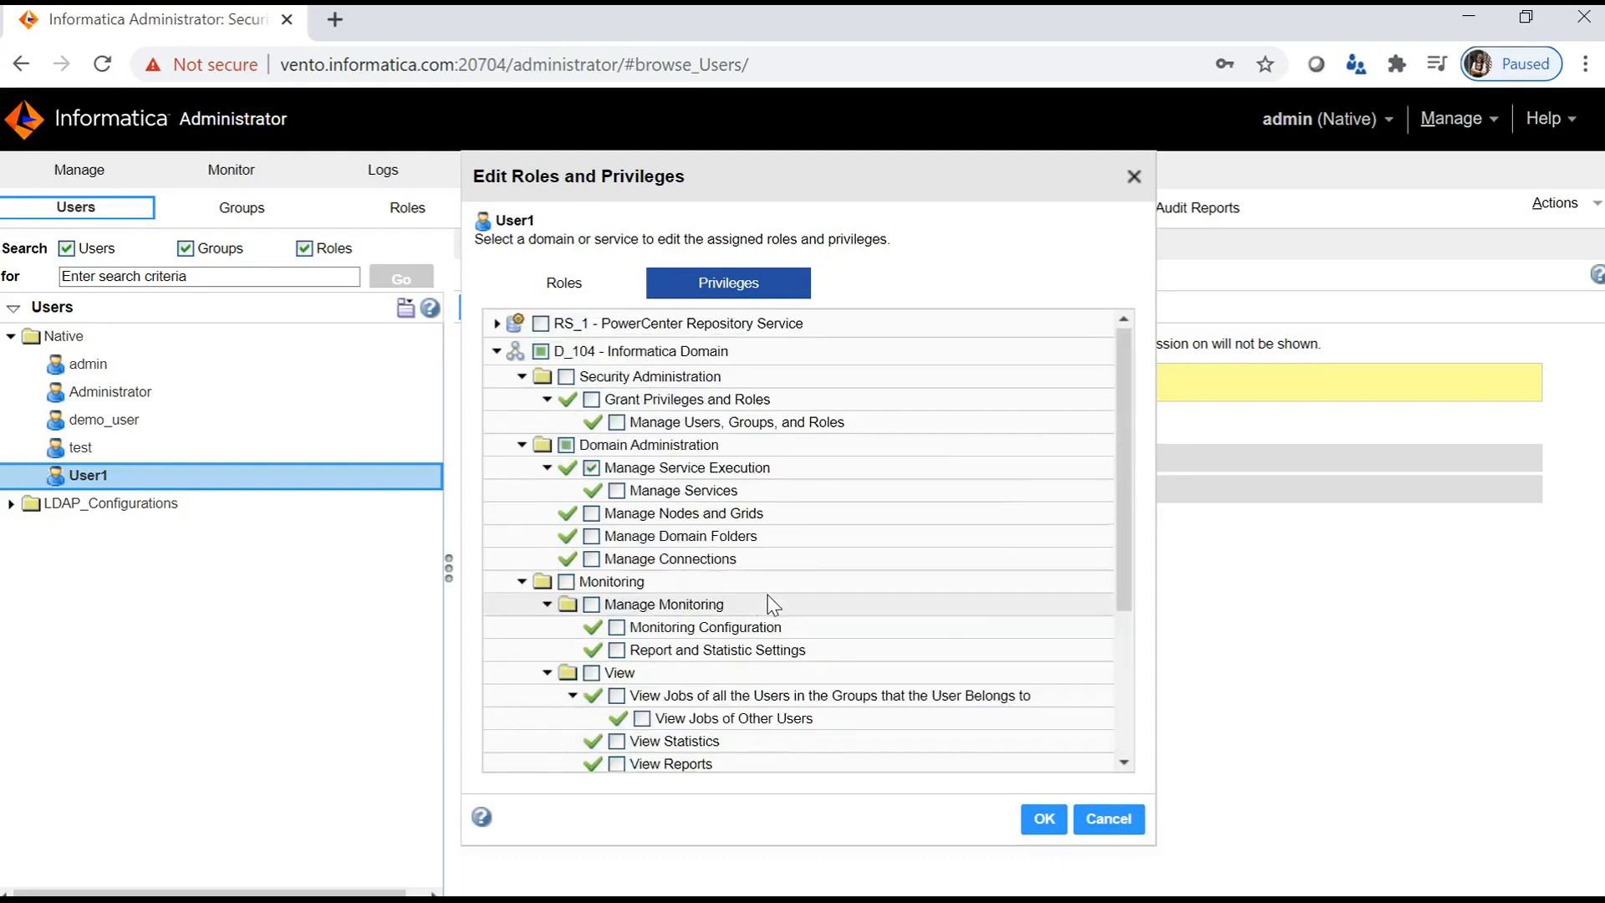
click(500, 351)
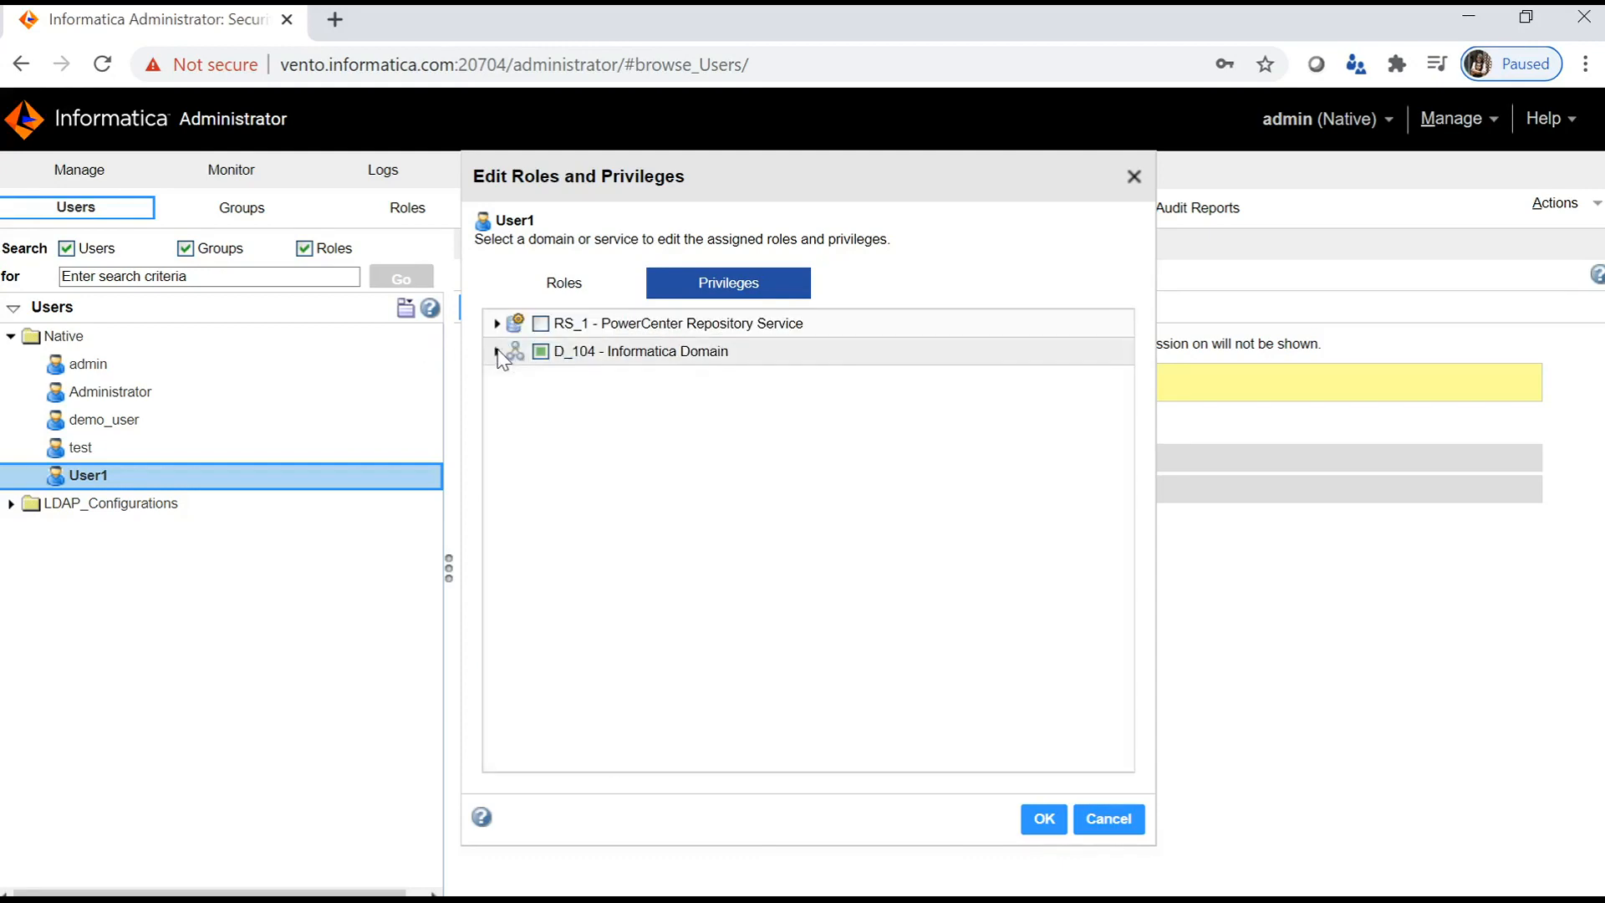
- Grant User1 every RS_1 PowerCenter Repository Service privilege, review the list, and save
click(541, 324)
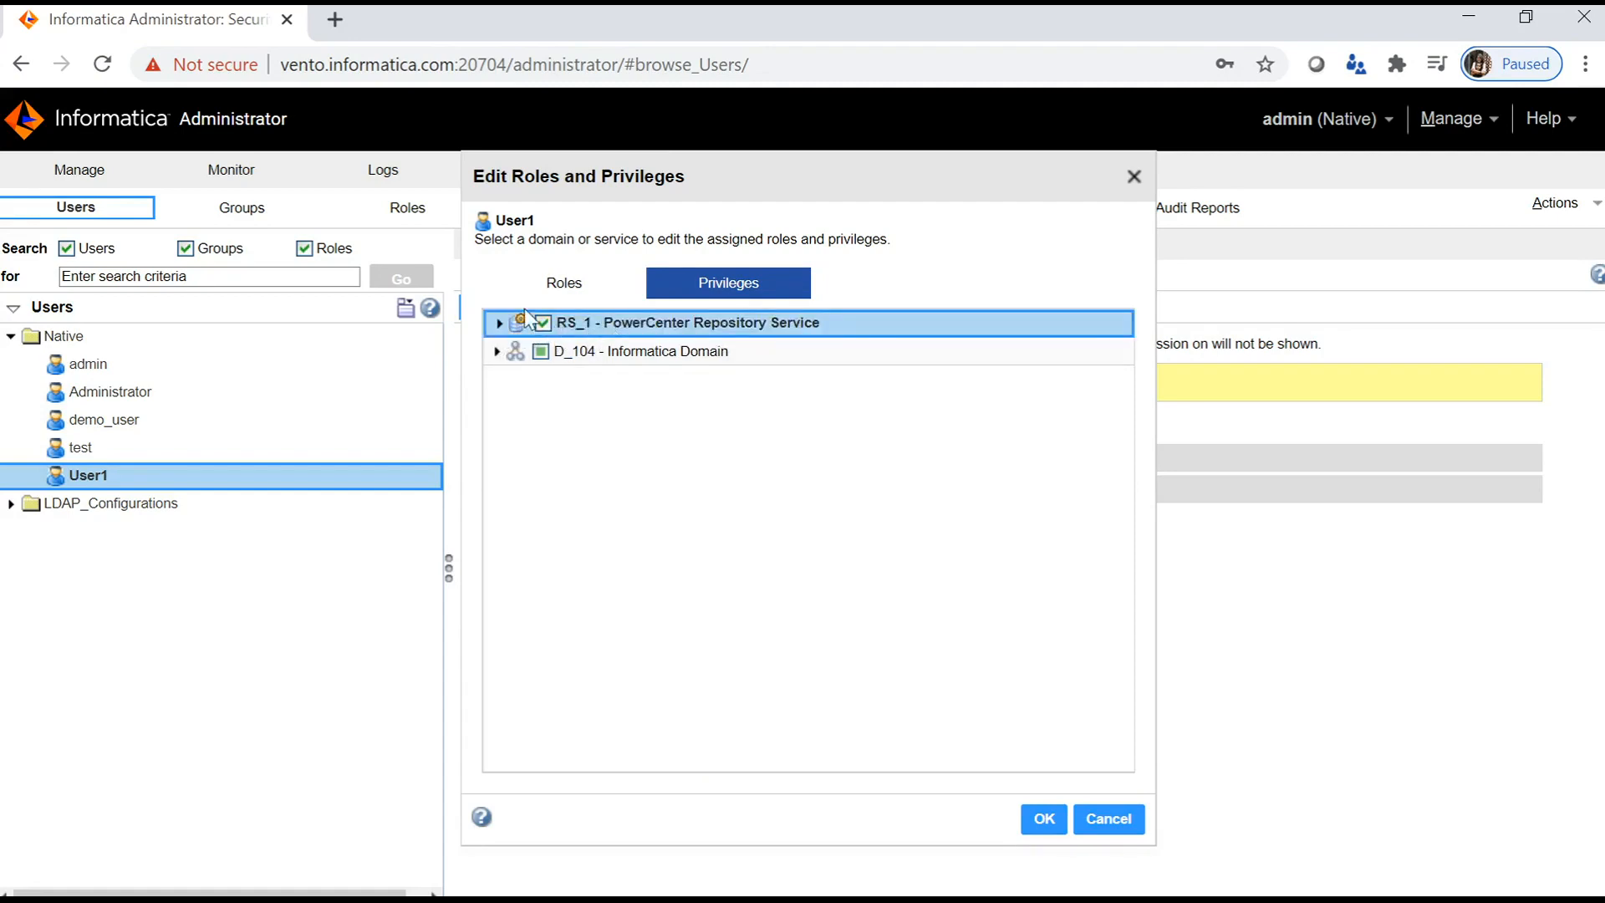
click(500, 323)
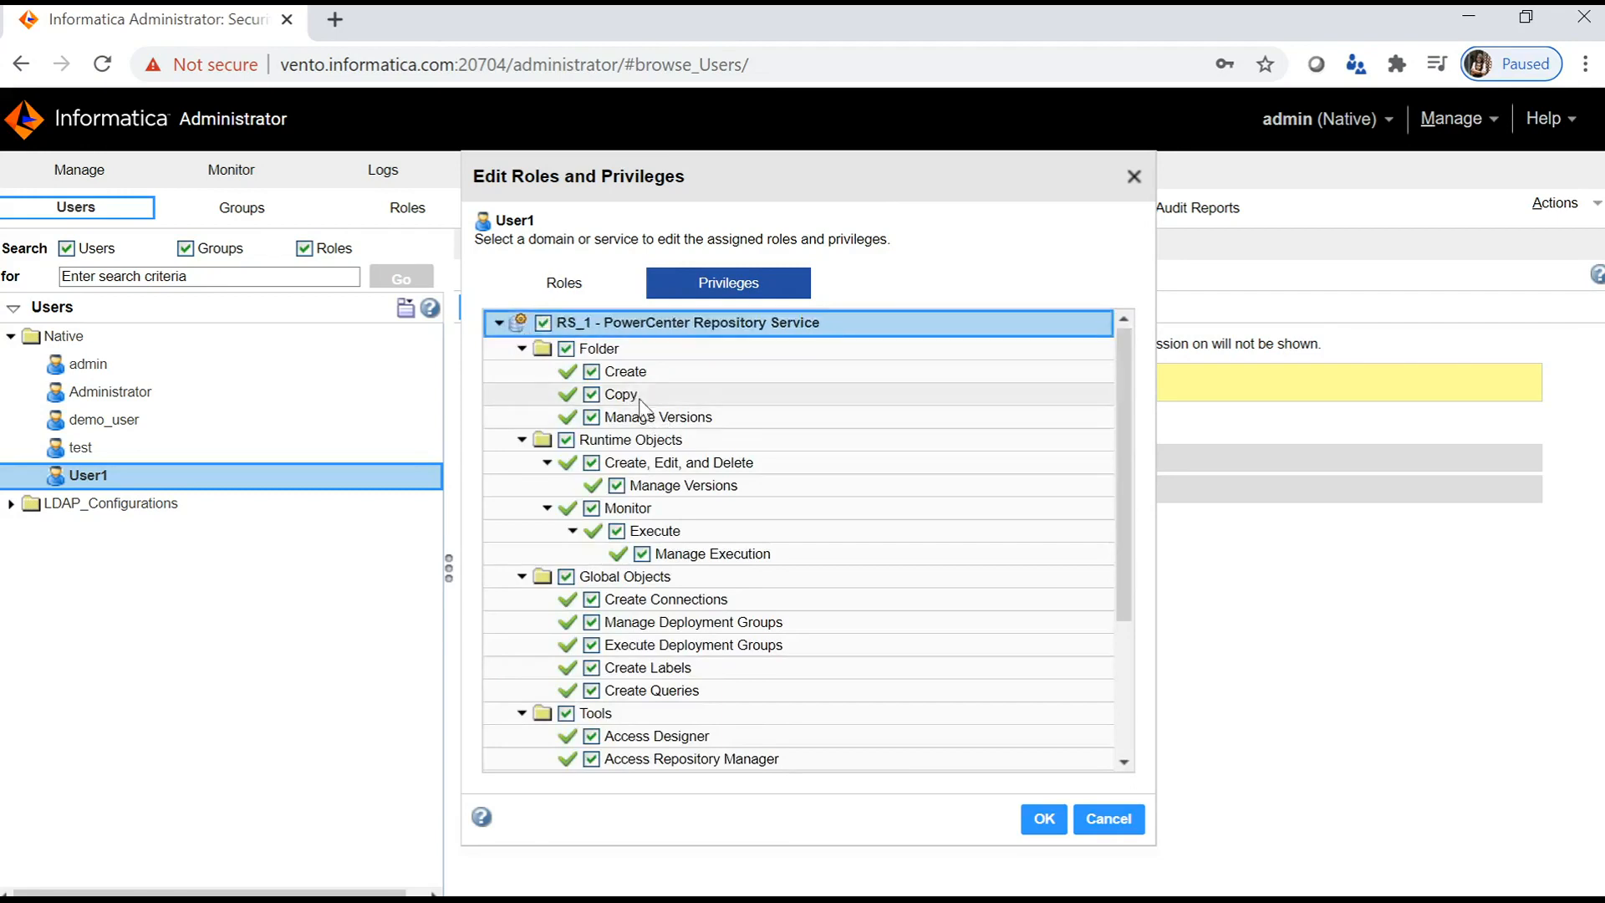
scroll(677, 673, down, 3)
scroll(677, 673, up, 1)
scroll(677, 673, up, 2)
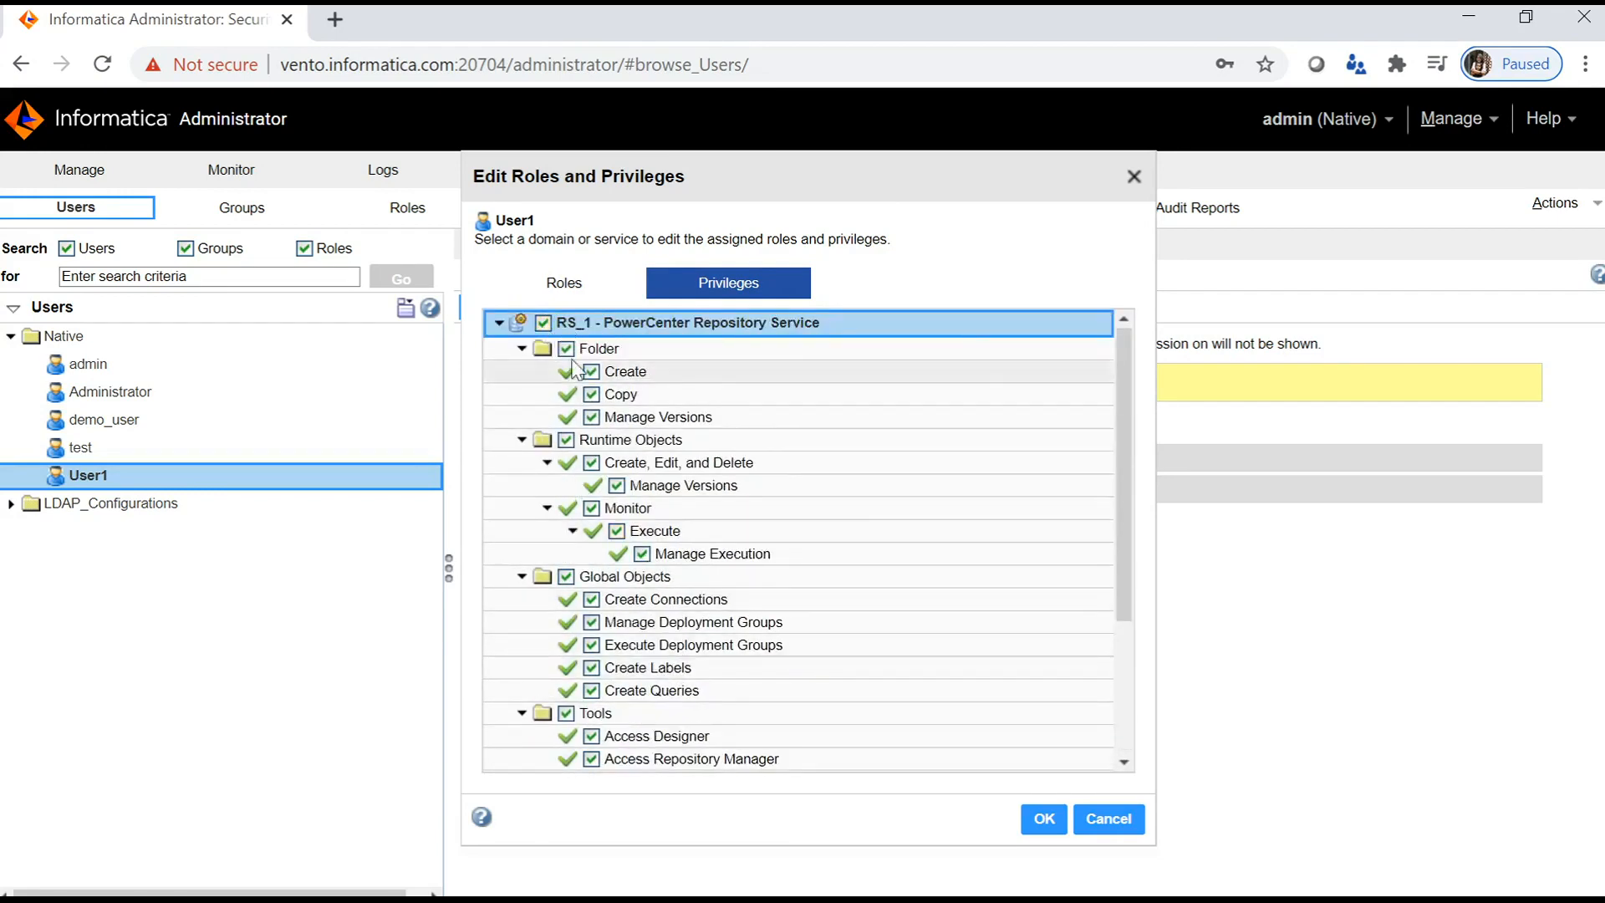
scroll(688, 502, down, 1)
scroll(688, 502, down, 2)
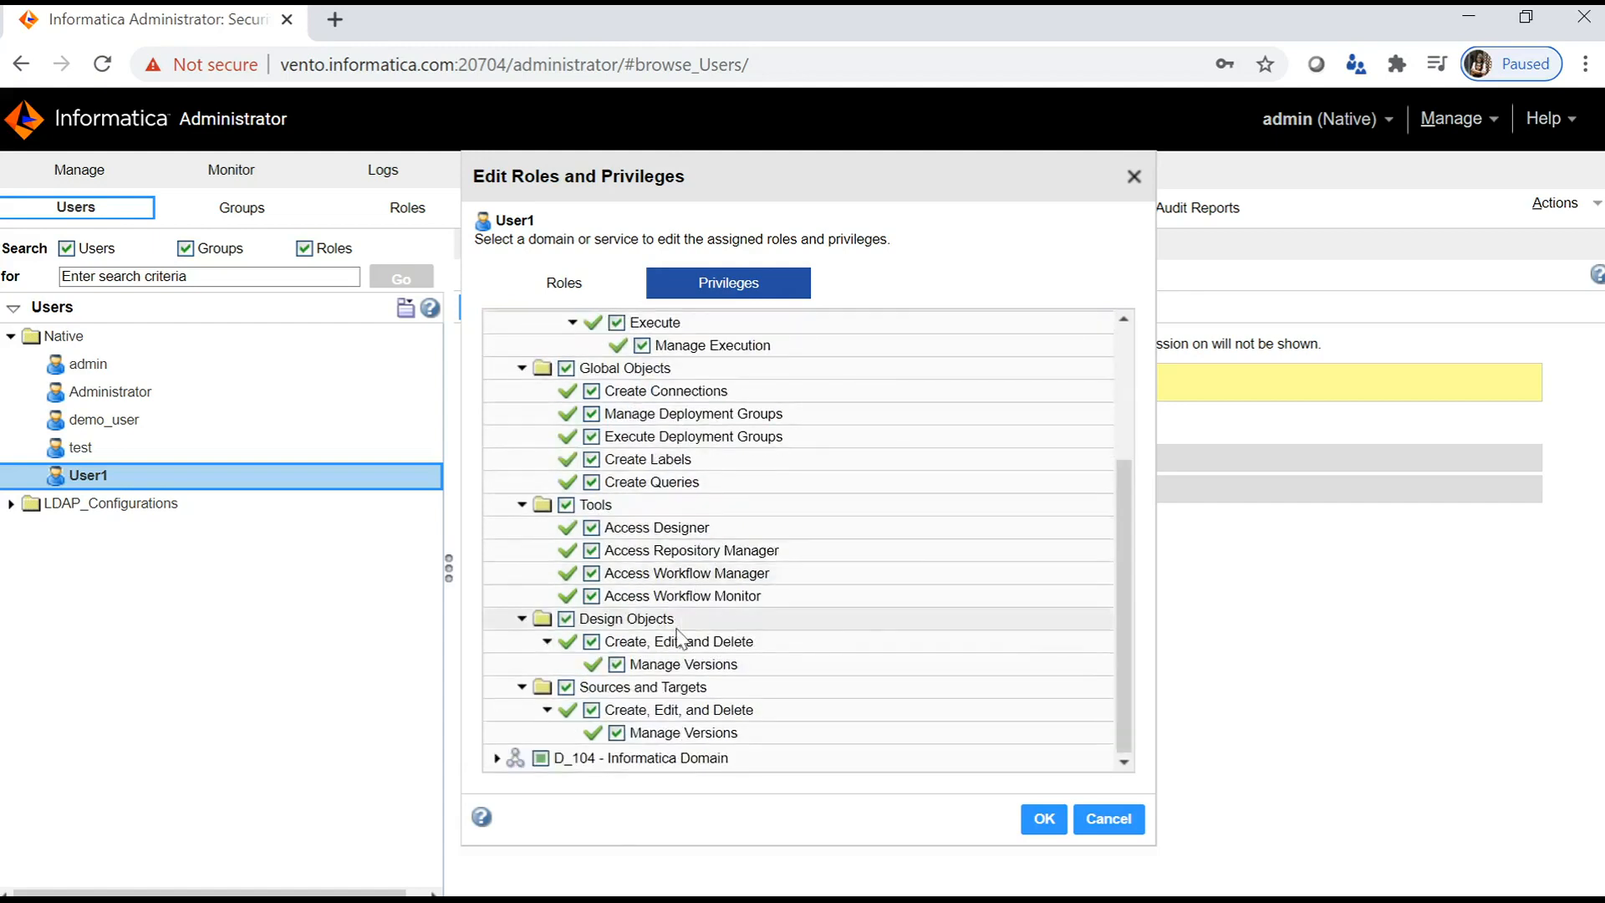
scroll(657, 689, up, 3)
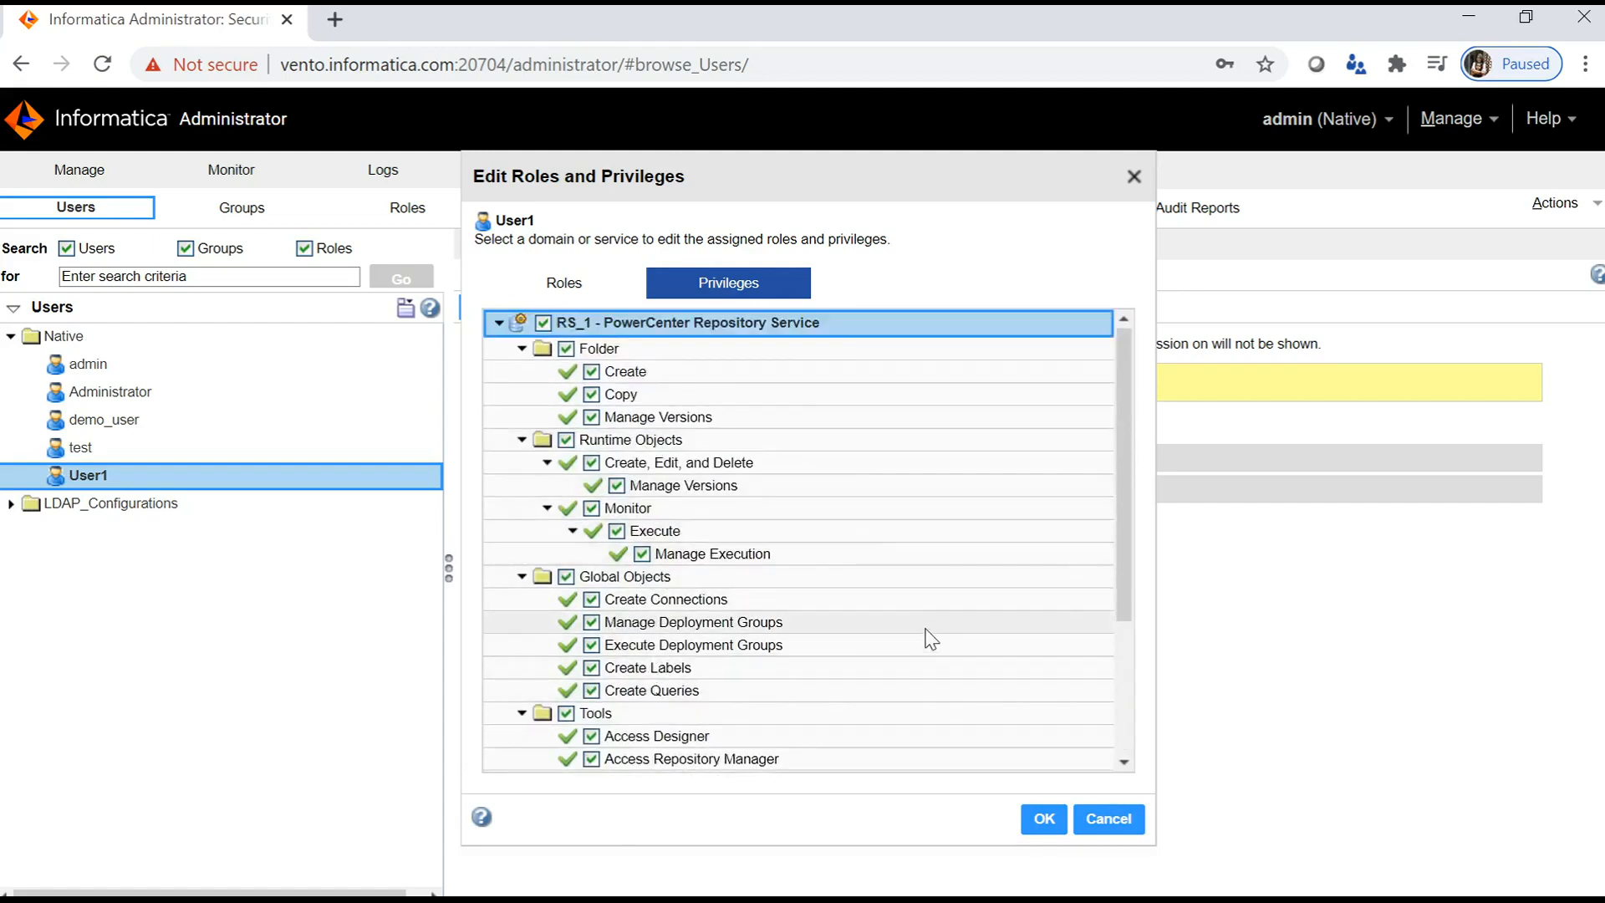
click(1044, 820)
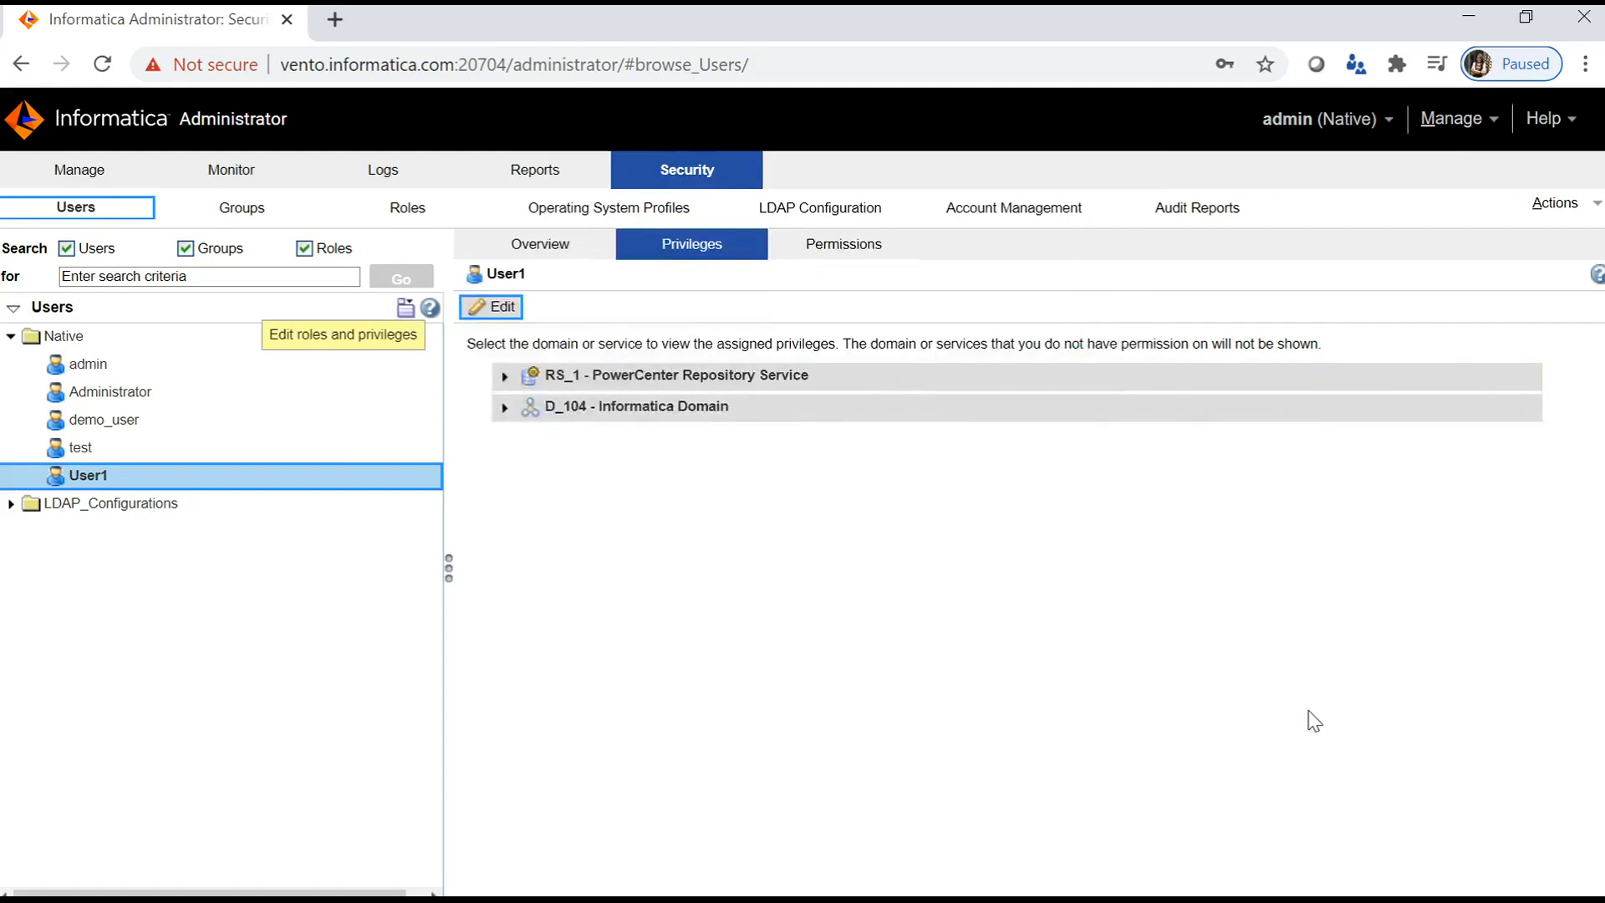
- Review User1's D_104 privileges and the seven roles and privileges assigned on RS_1
click(504, 409)
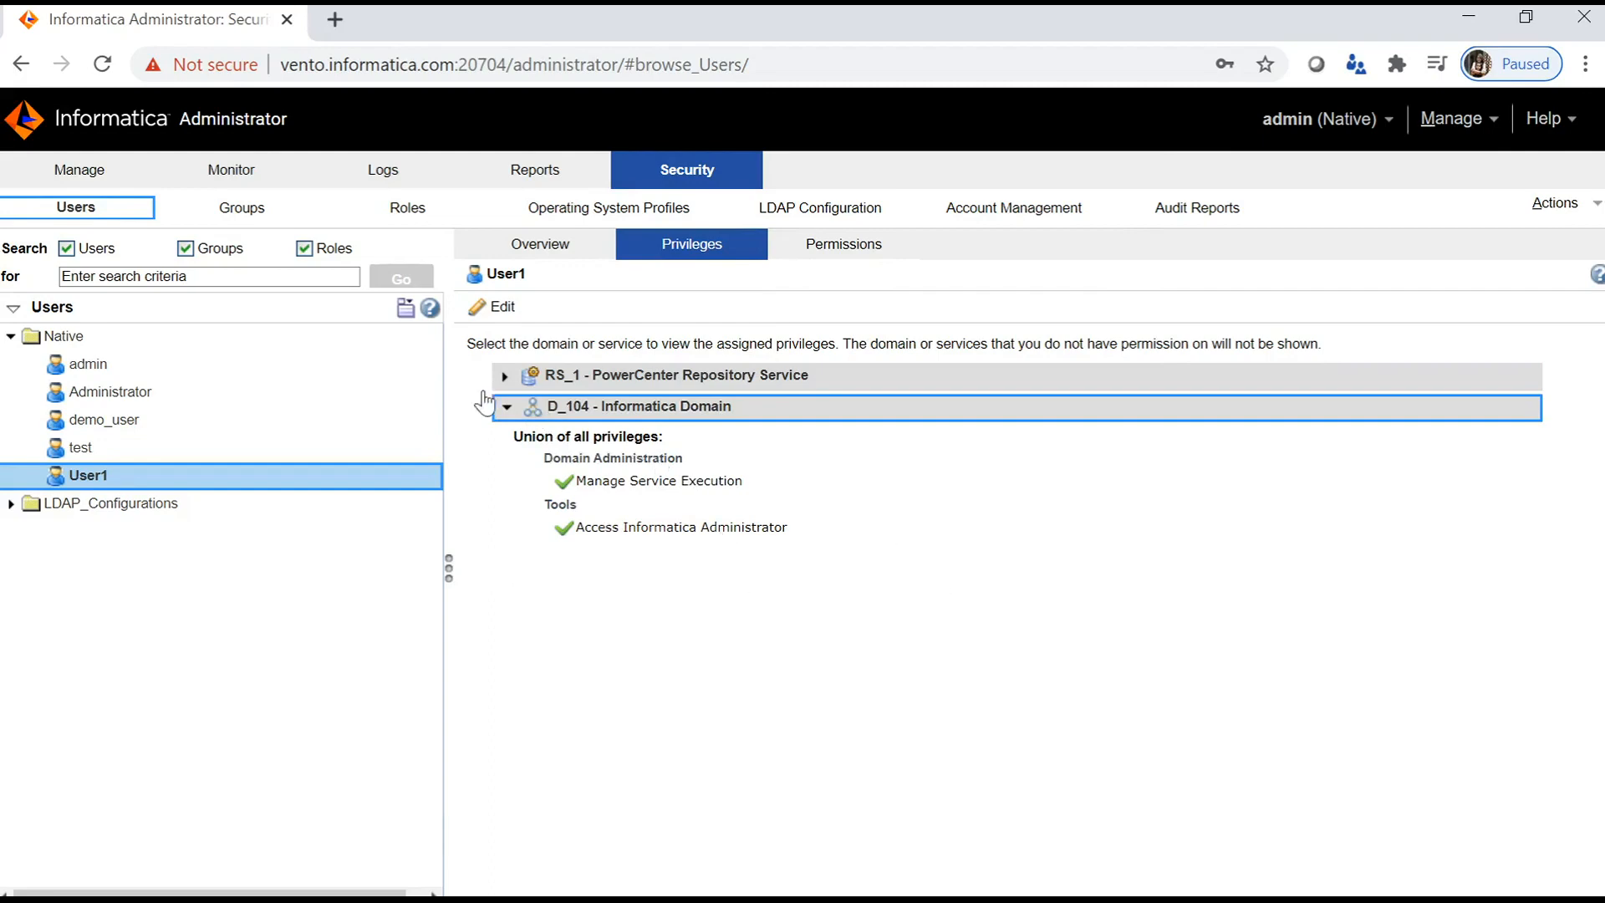
click(505, 377)
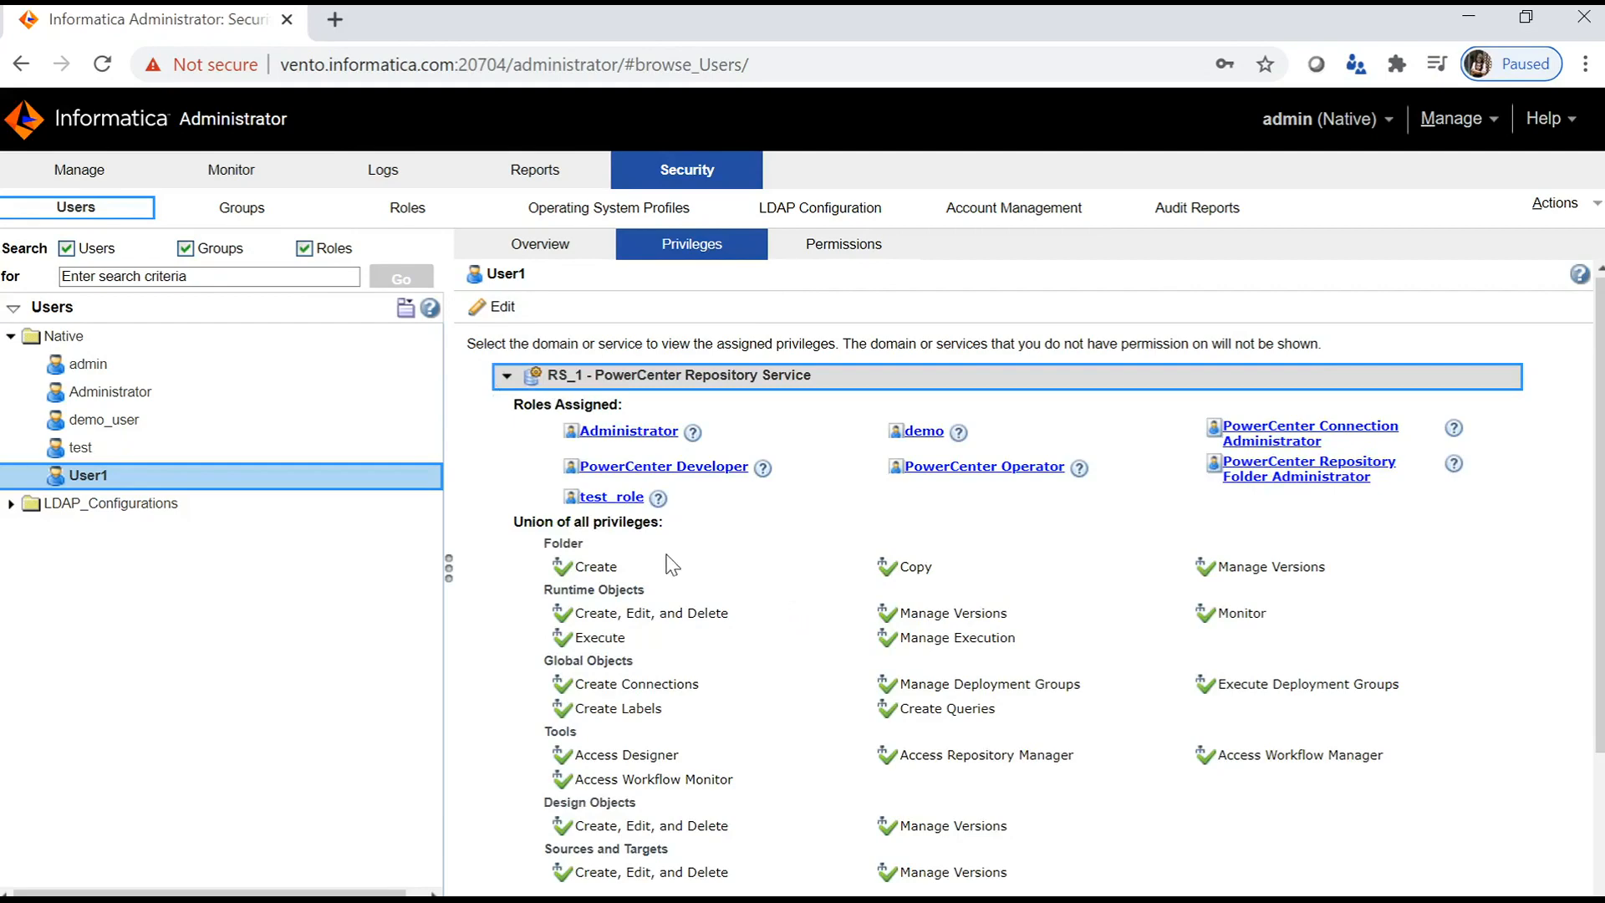
scroll(777, 593, down, 2)
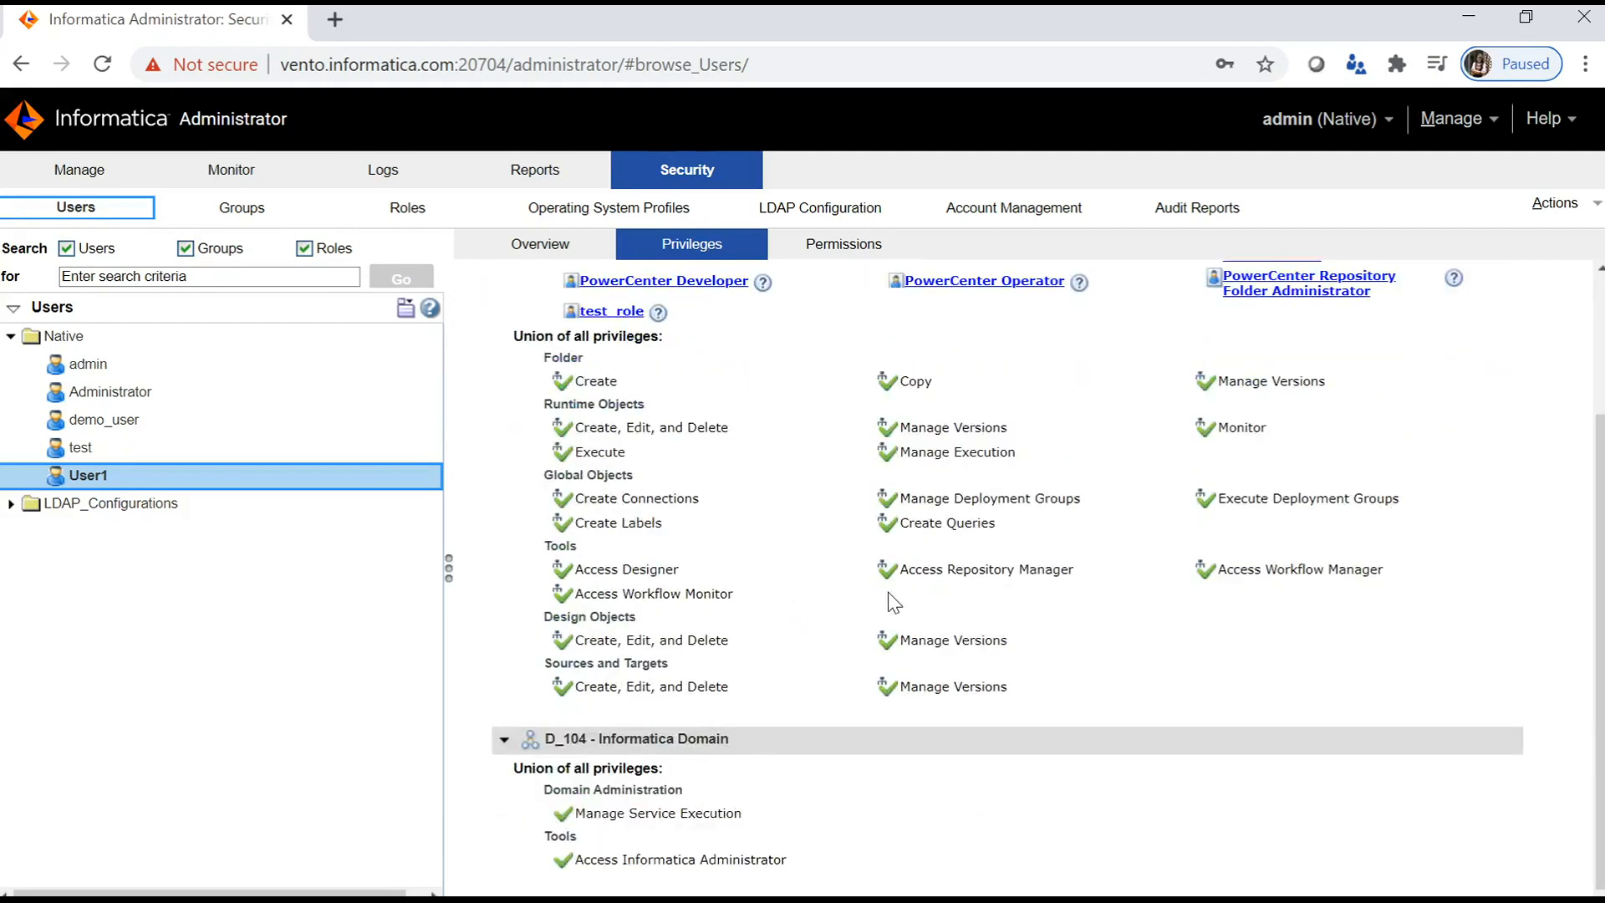
scroll(889, 593, up, 2)
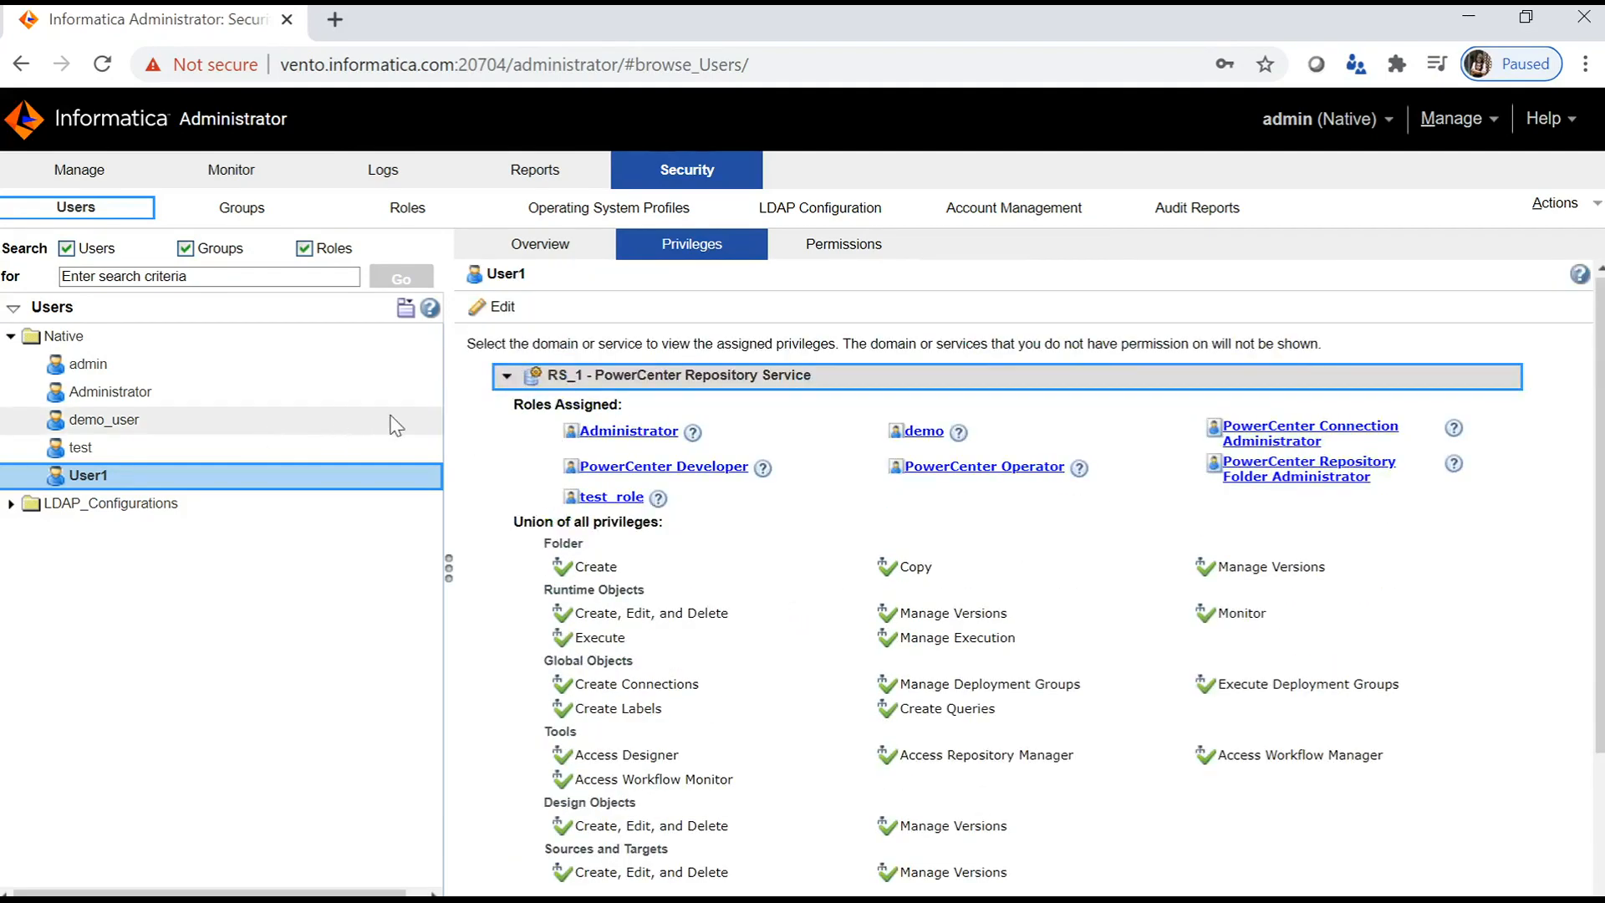
click(112, 177)
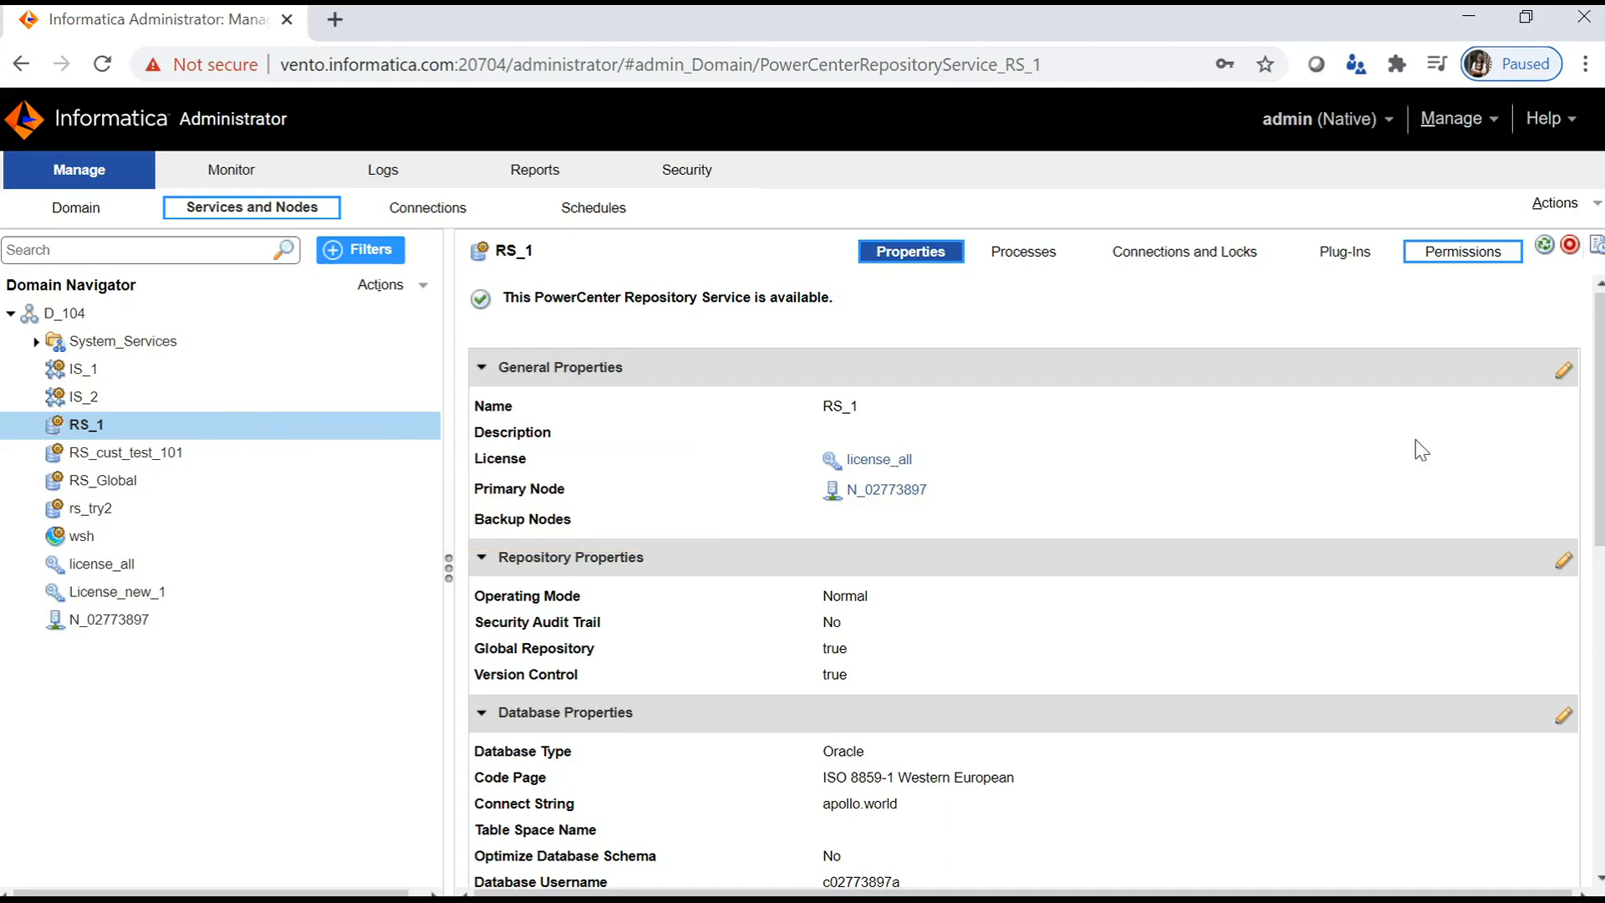
click(1461, 254)
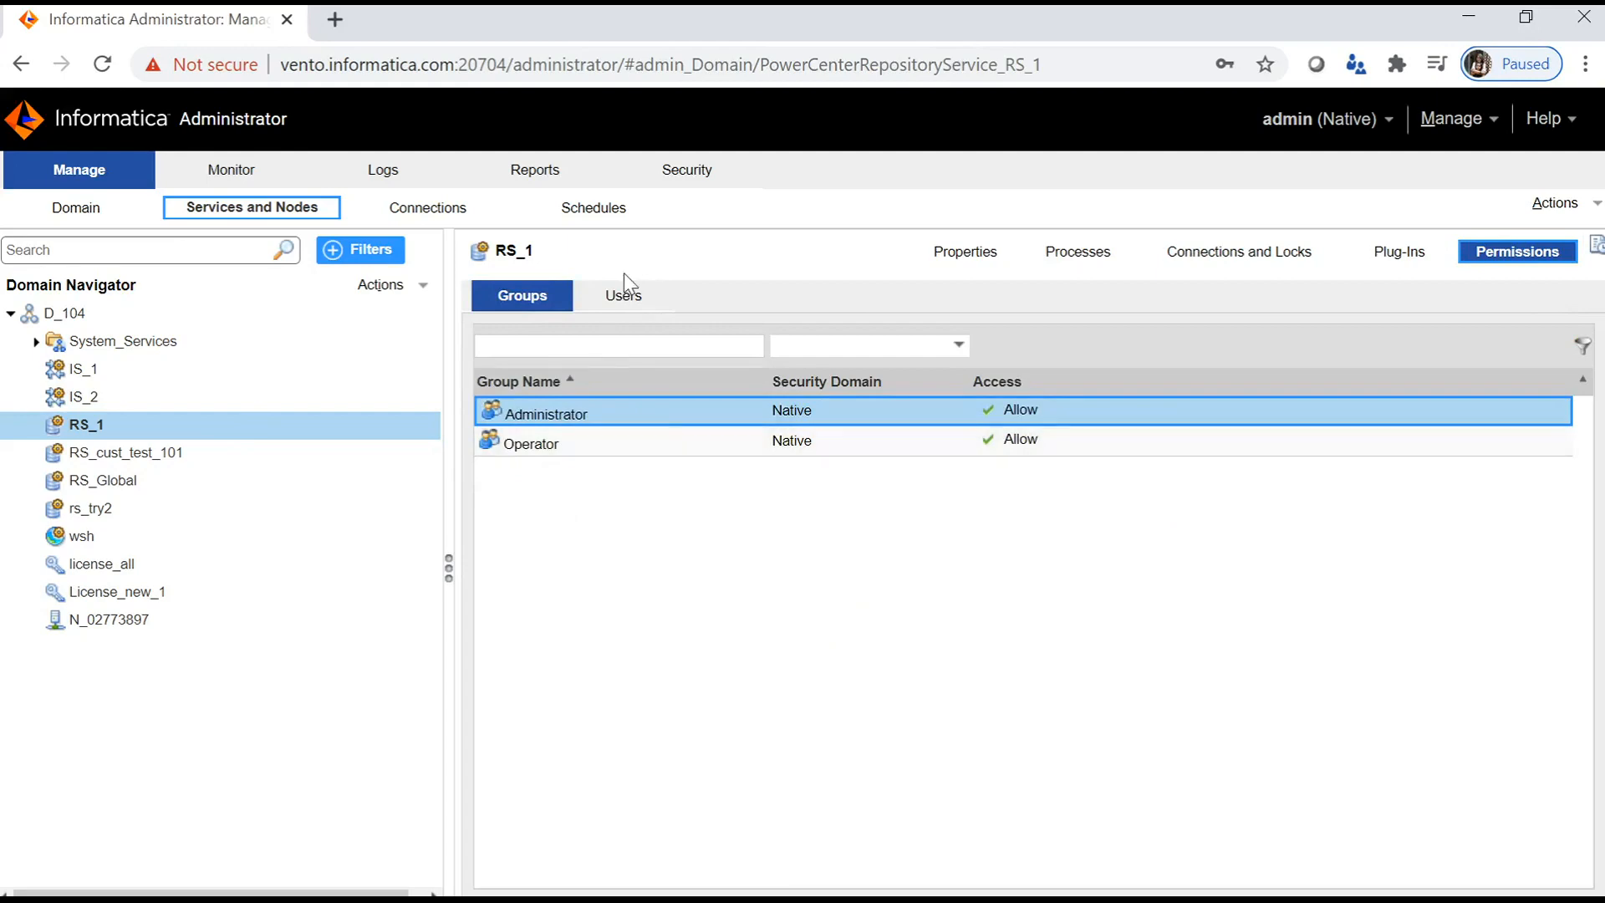
click(625, 305)
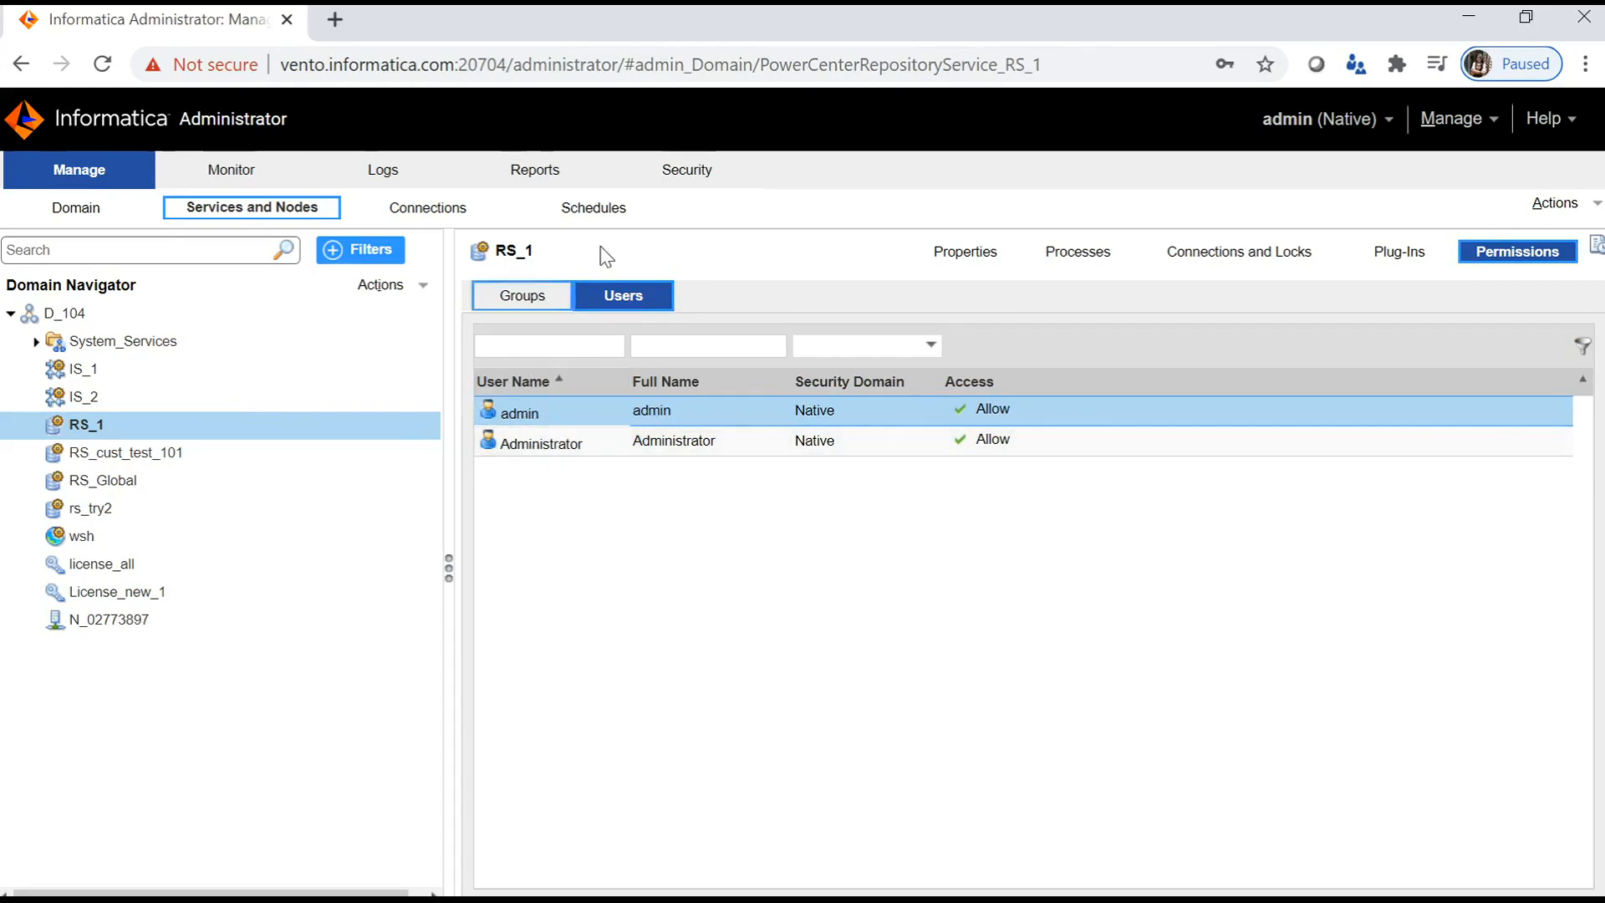
click(668, 178)
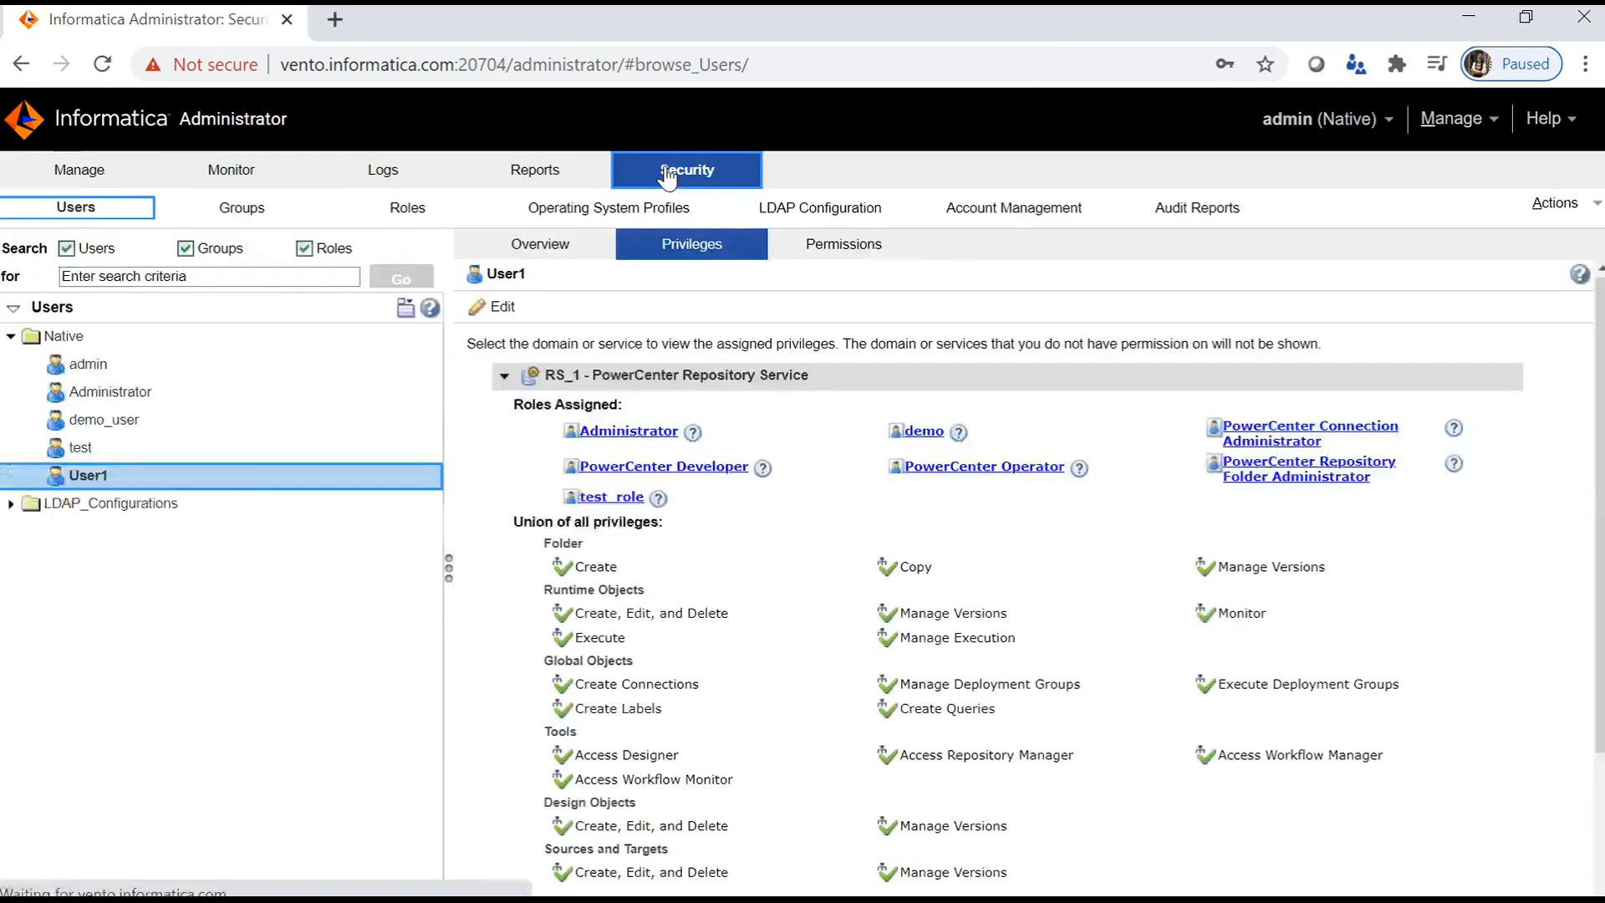
- Show User1's domain Permissions page, where every D_104 object including RS_1 is Deny
click(202, 481)
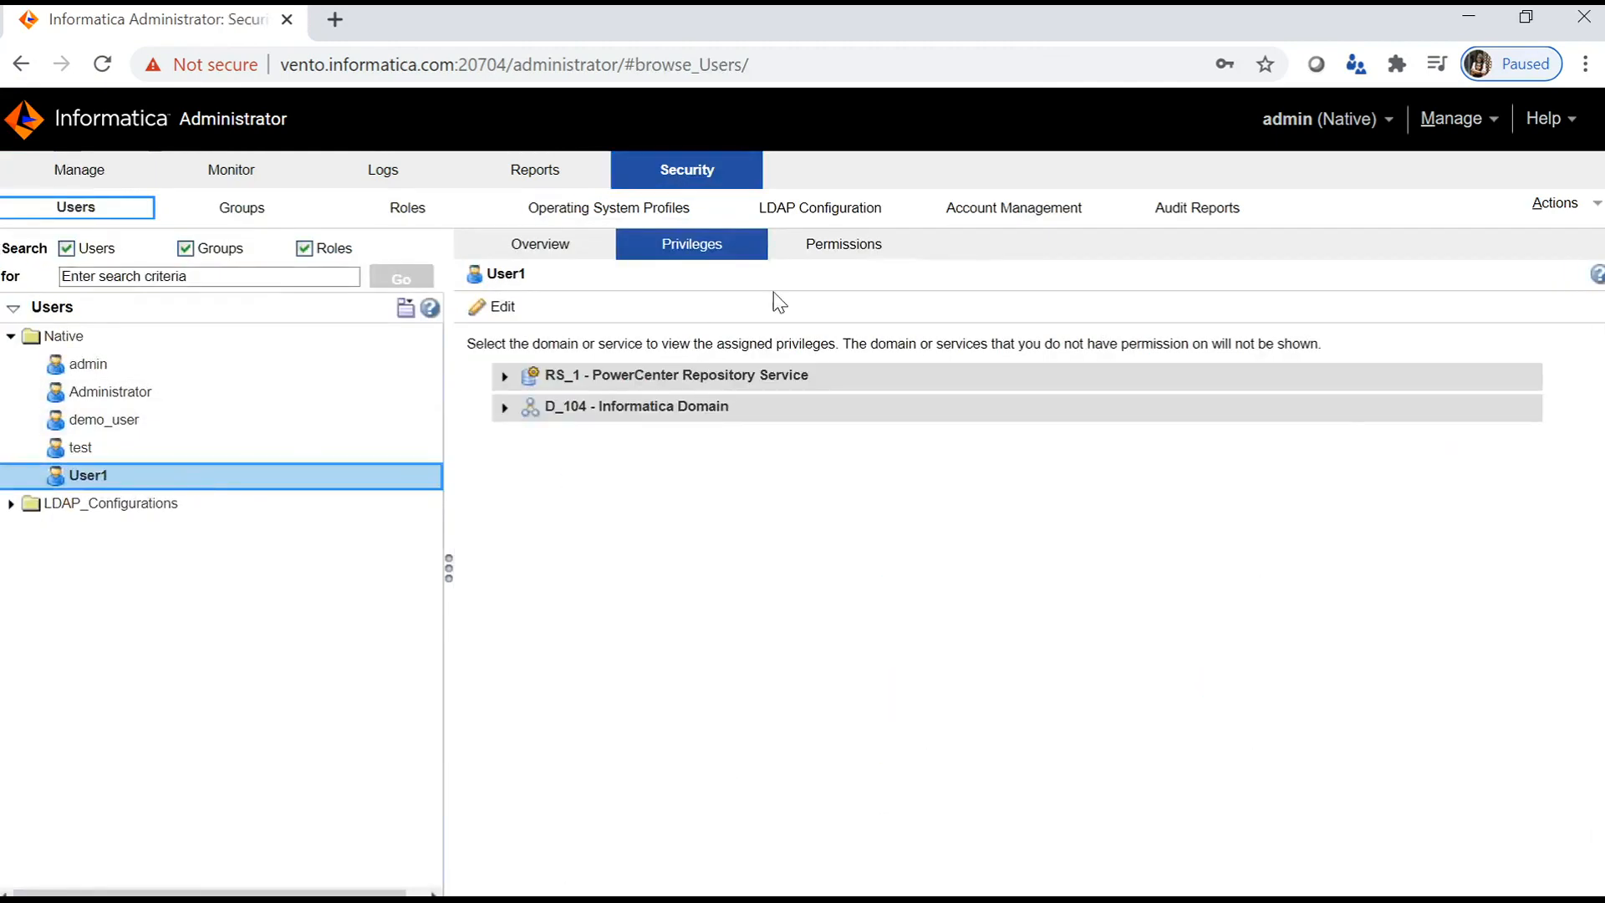
click(844, 253)
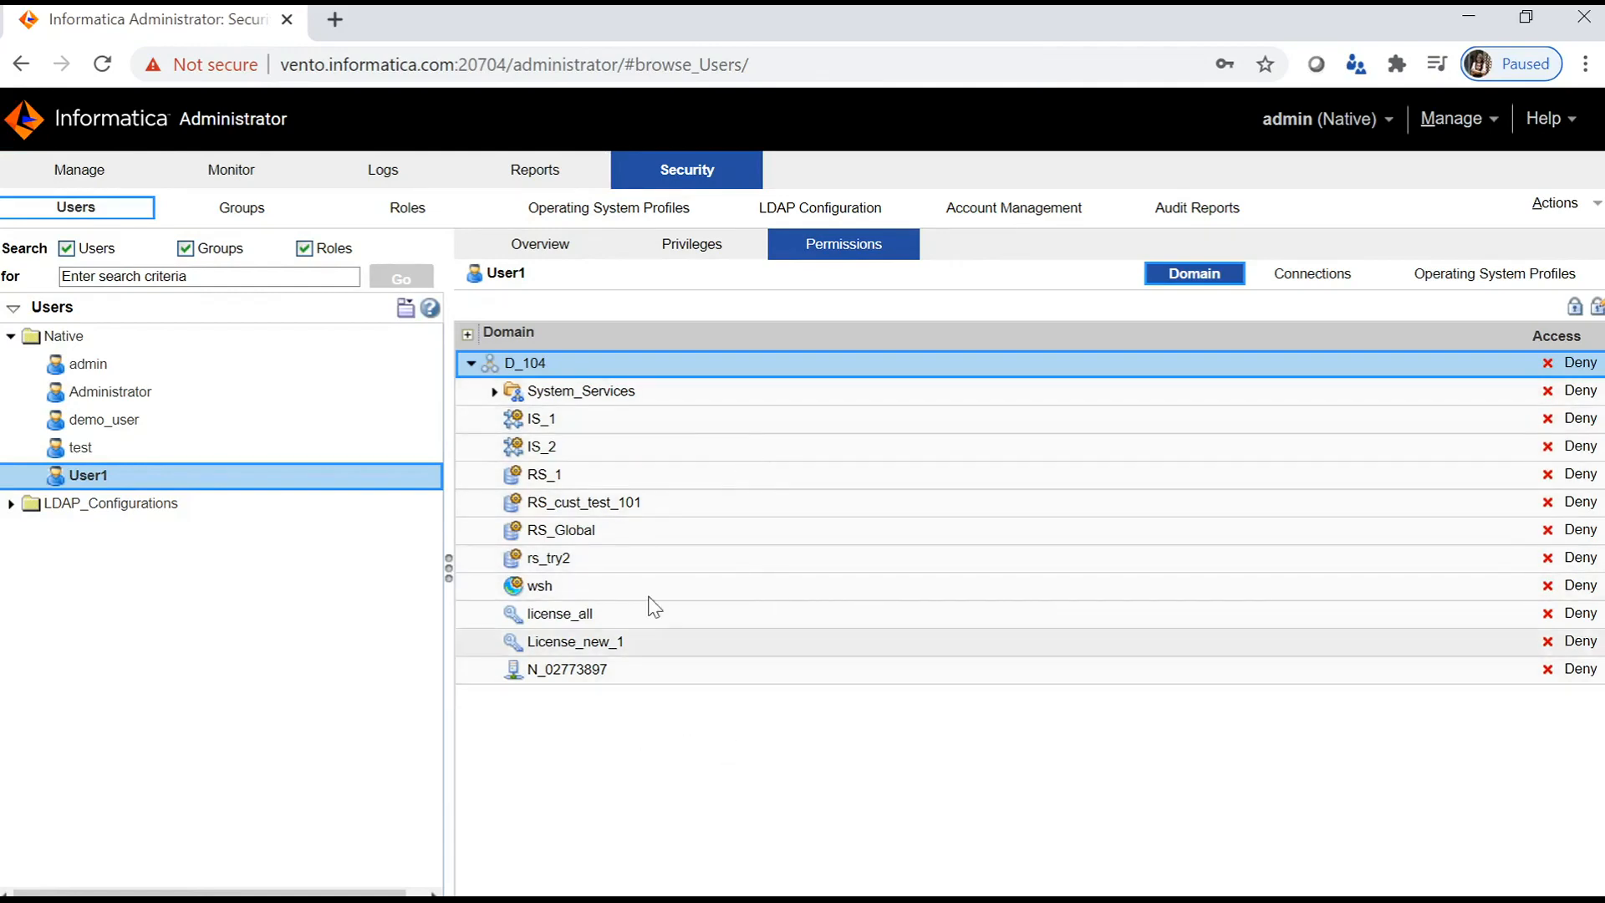
- Change User1's direct access on RS_1 from Deny to Allow
click(641, 483)
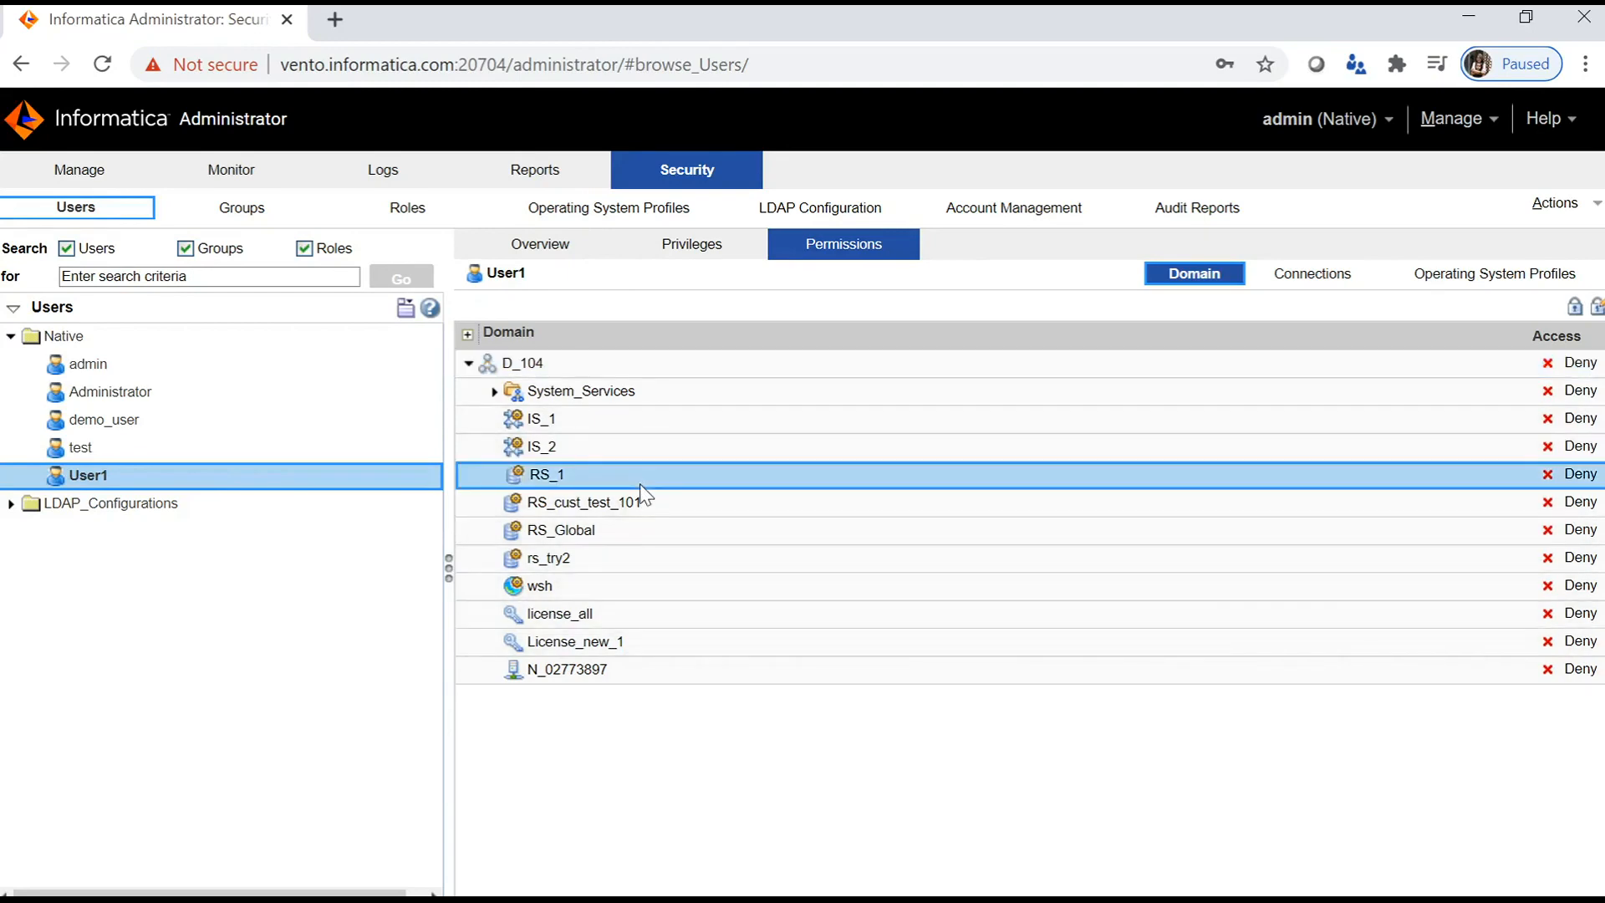
click(1574, 306)
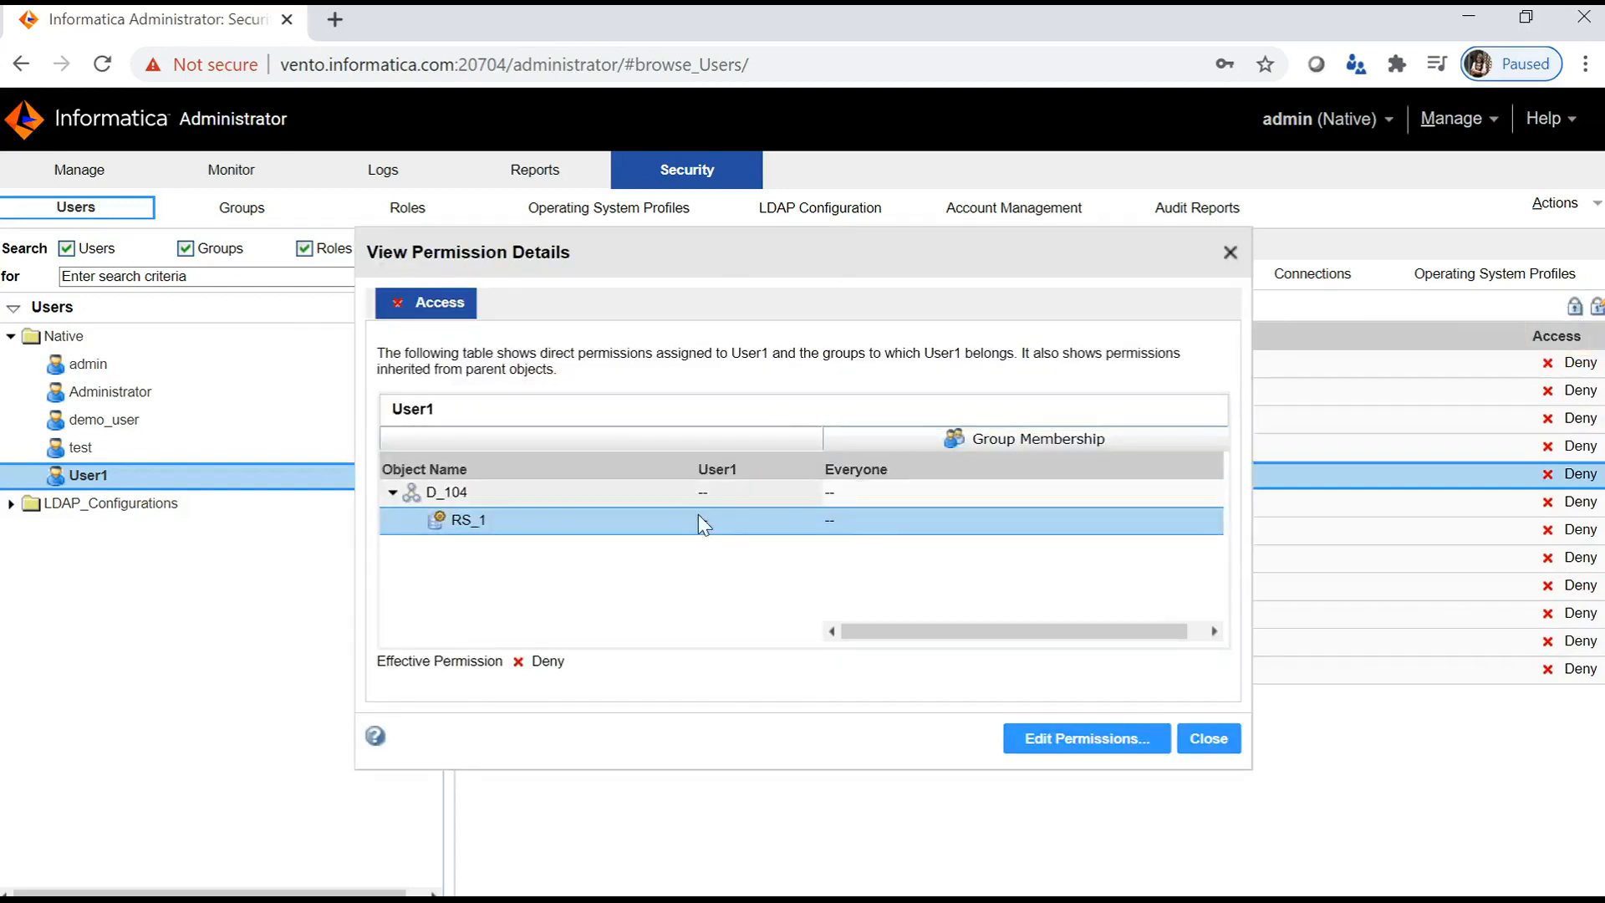
click(1091, 741)
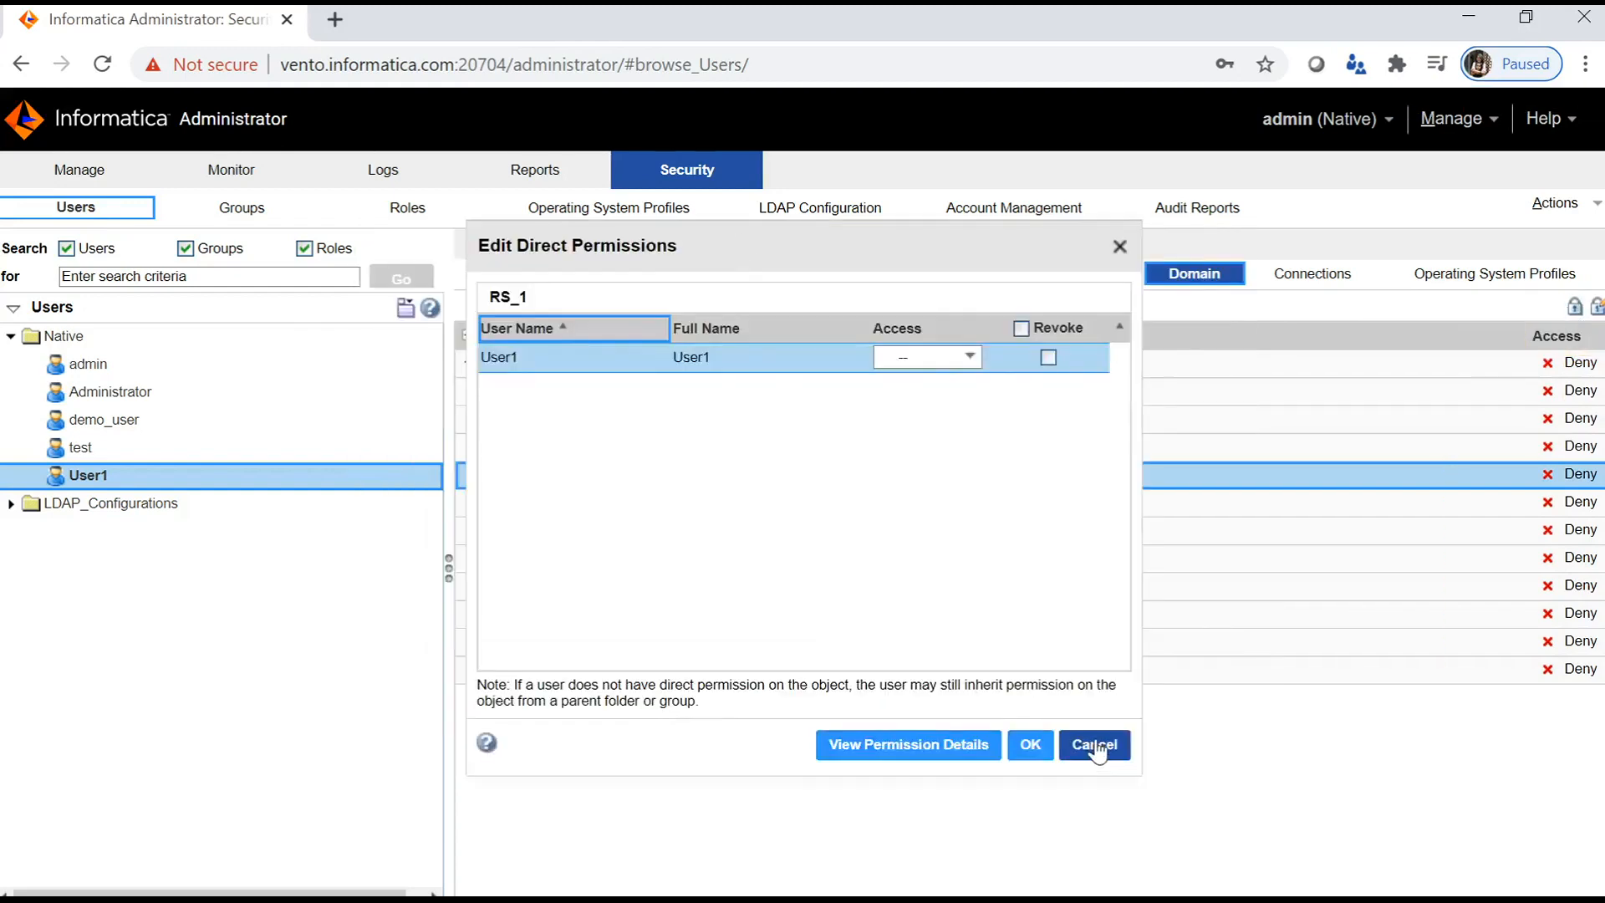
click(970, 357)
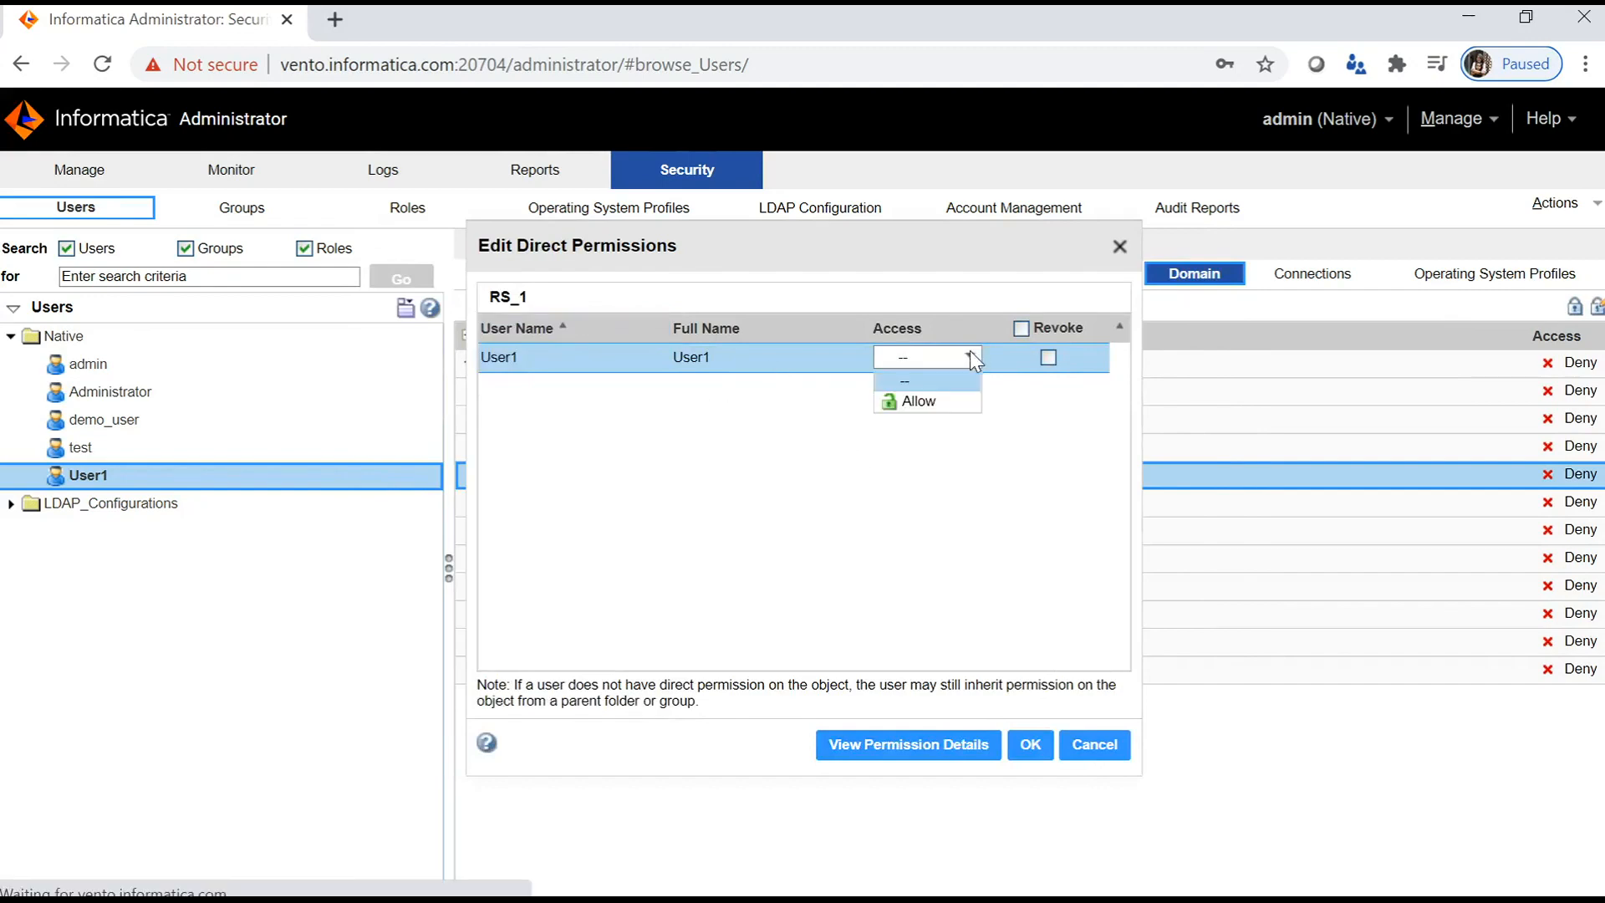
click(923, 403)
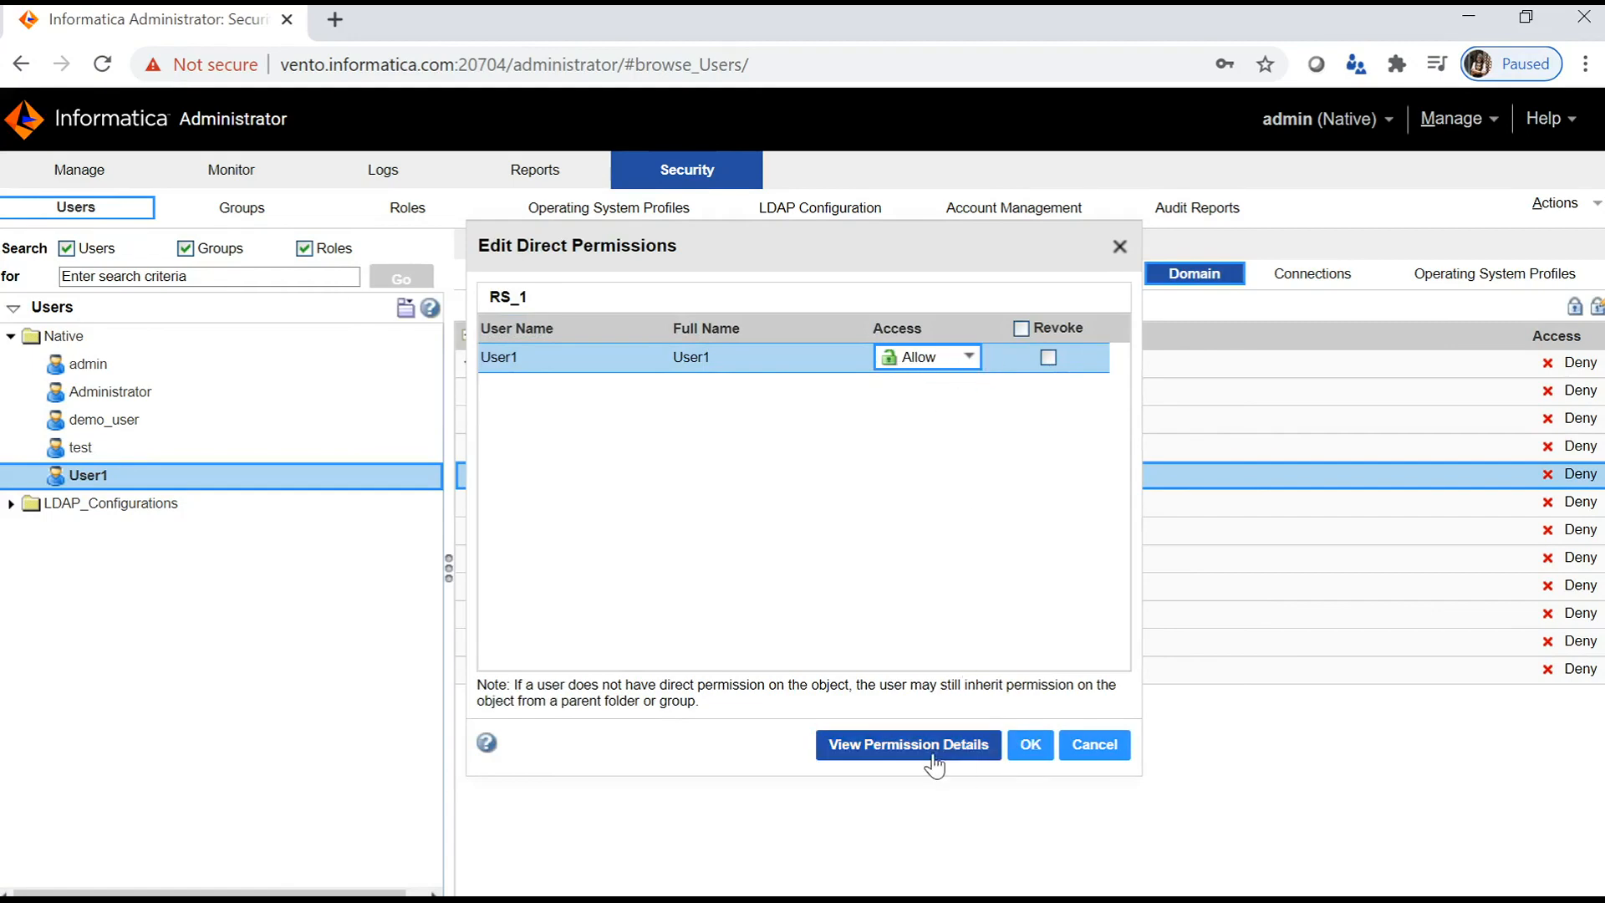
click(1037, 748)
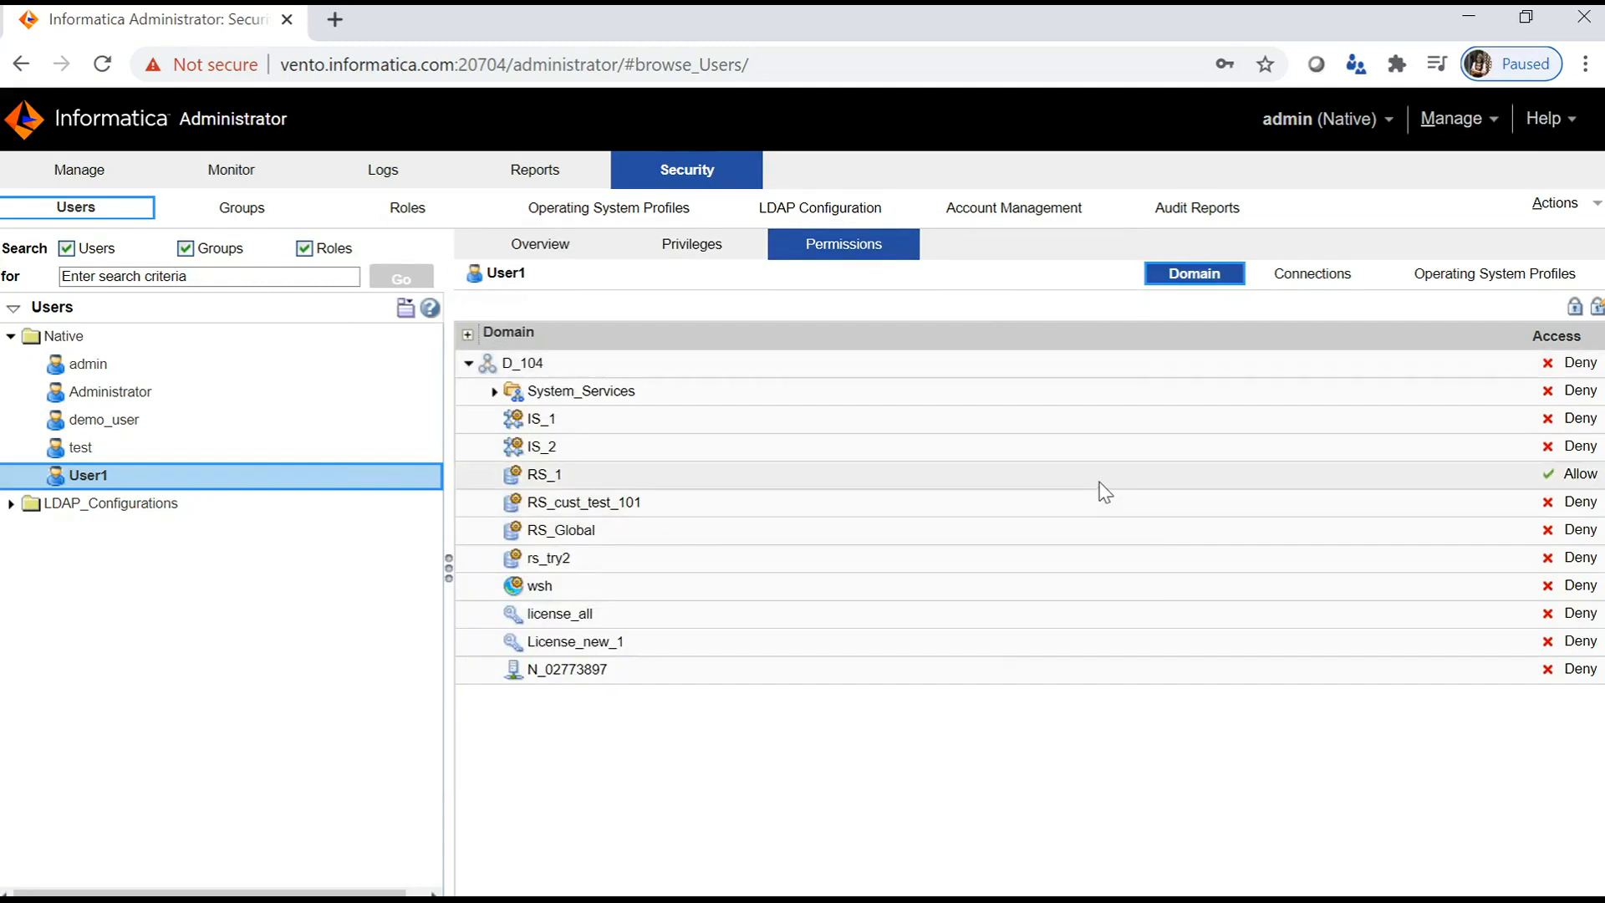
- Check RS_1's Groups and Users permissions, confirming User1 has Allow alongside admin and Administrator
click(1099, 482)
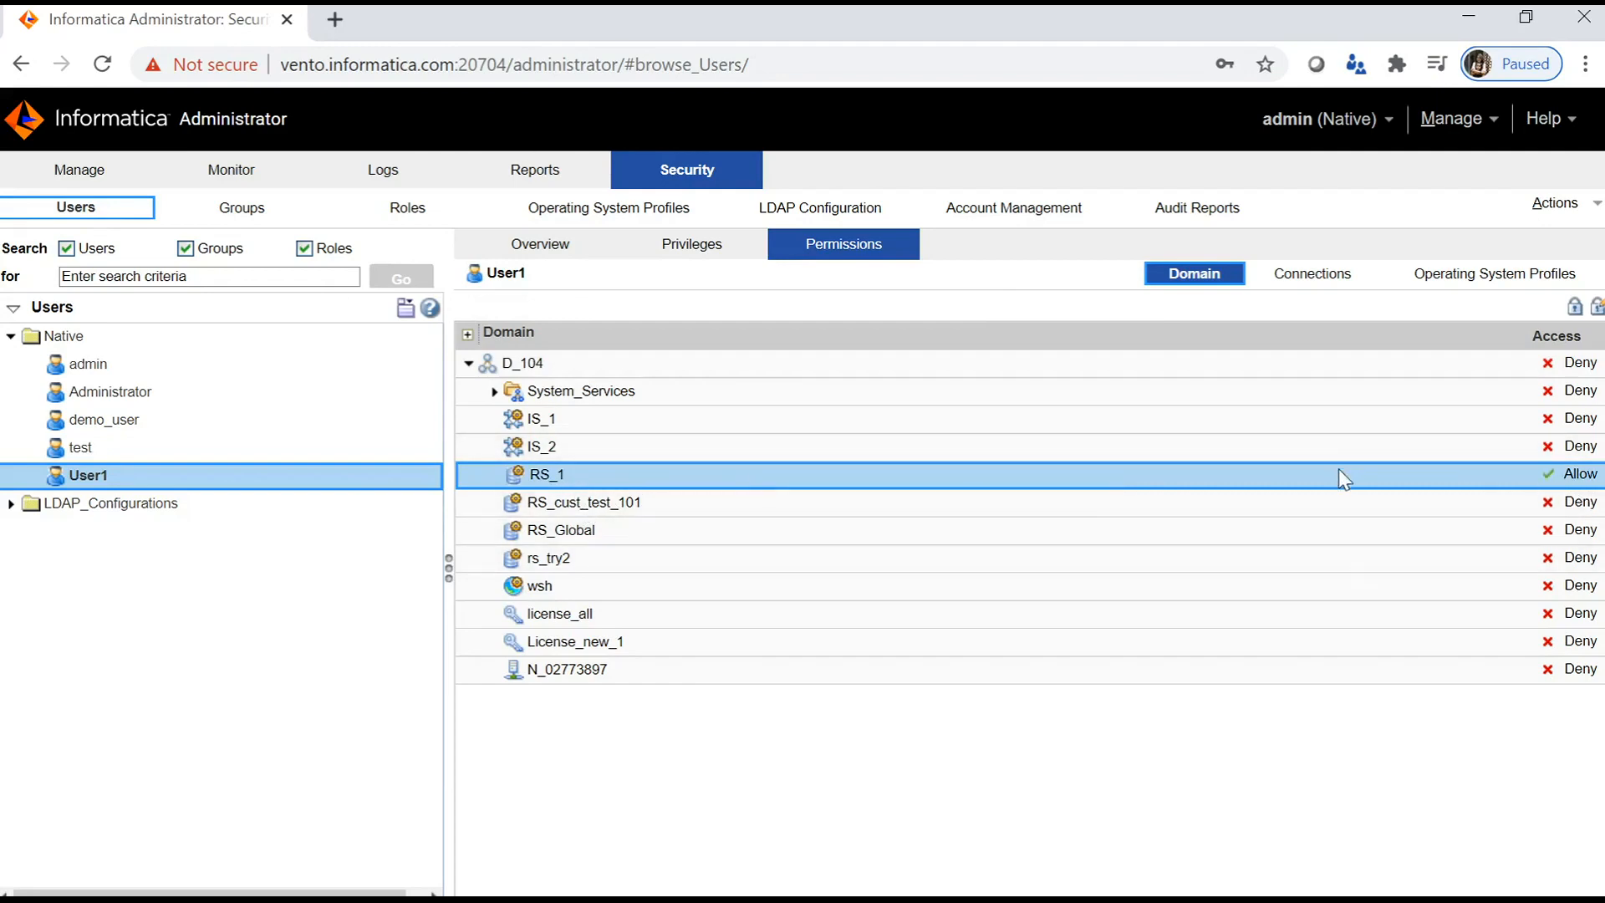
click(103, 173)
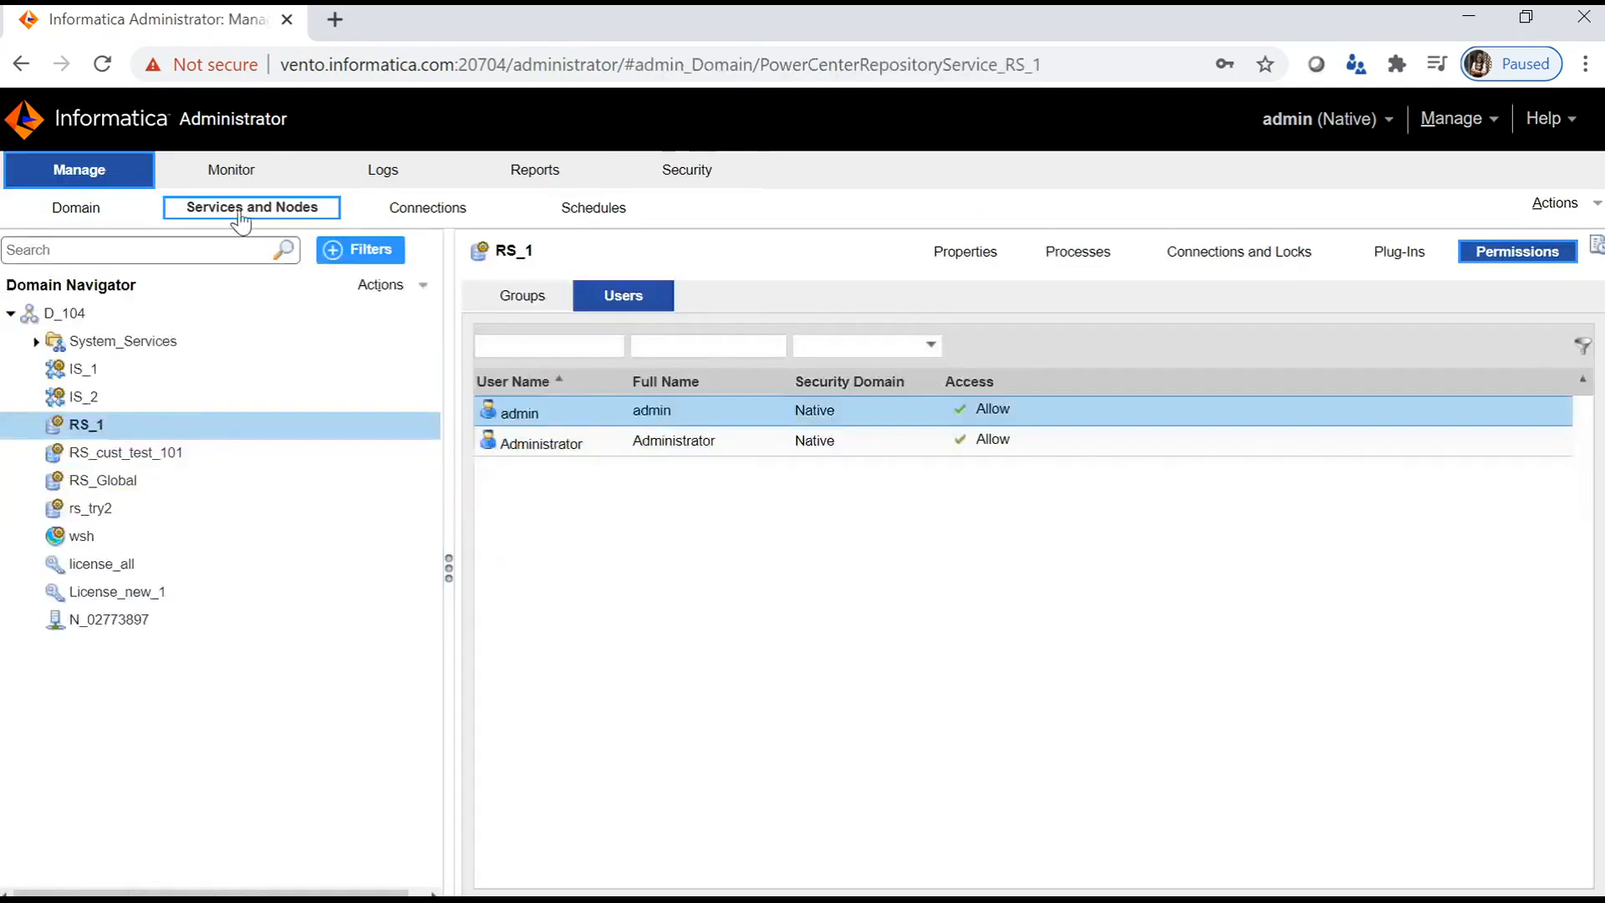
click(179, 423)
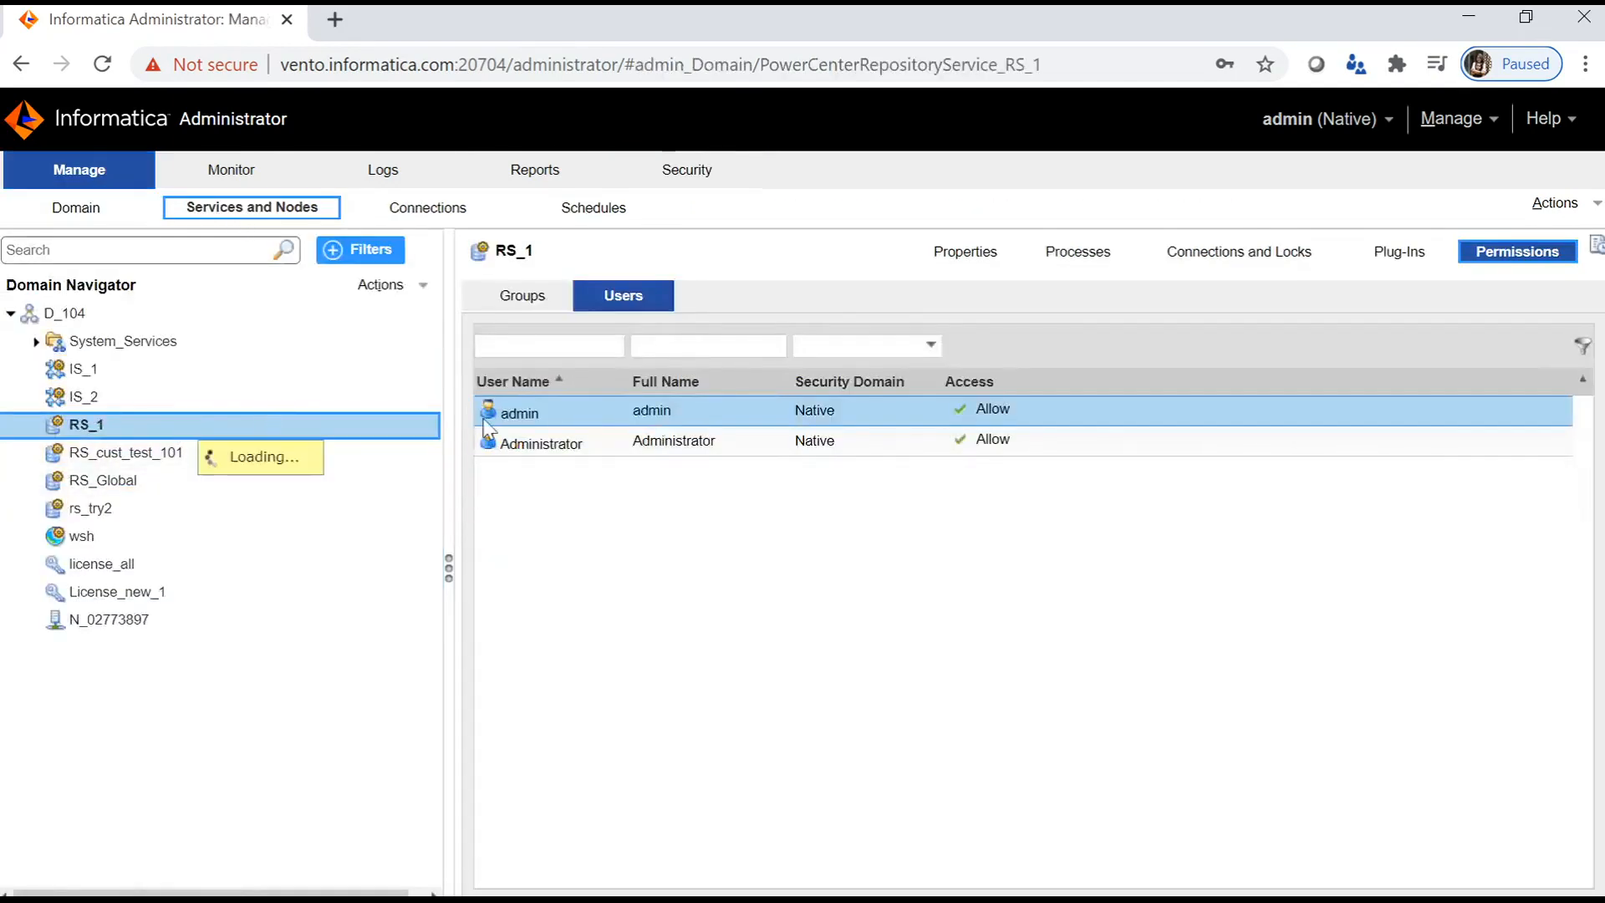
click(539, 297)
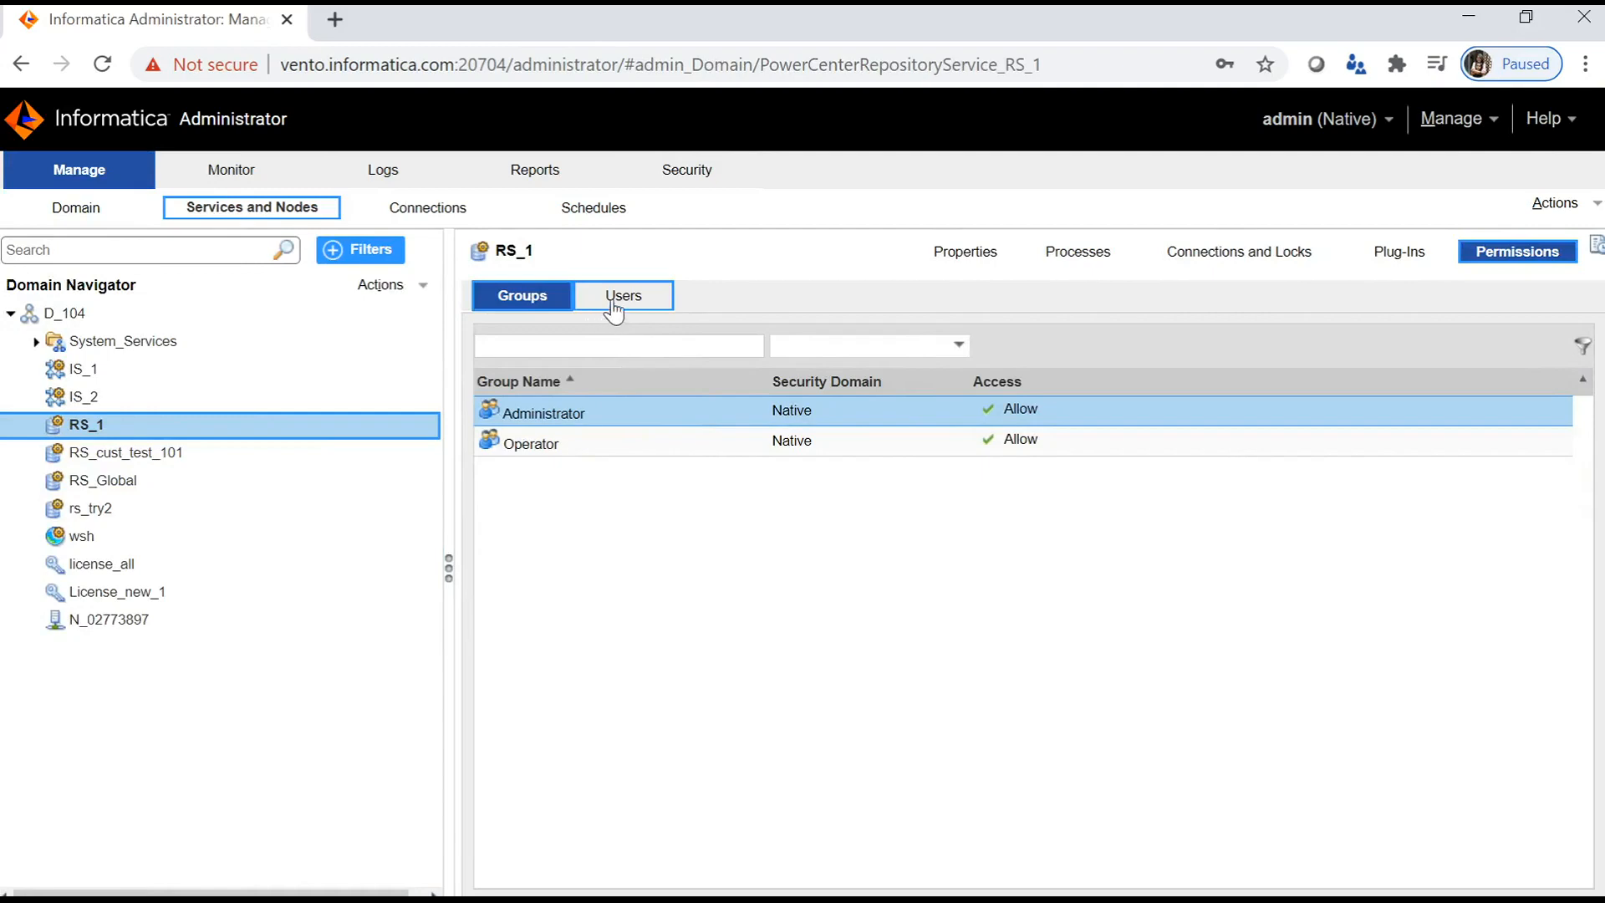
click(612, 305)
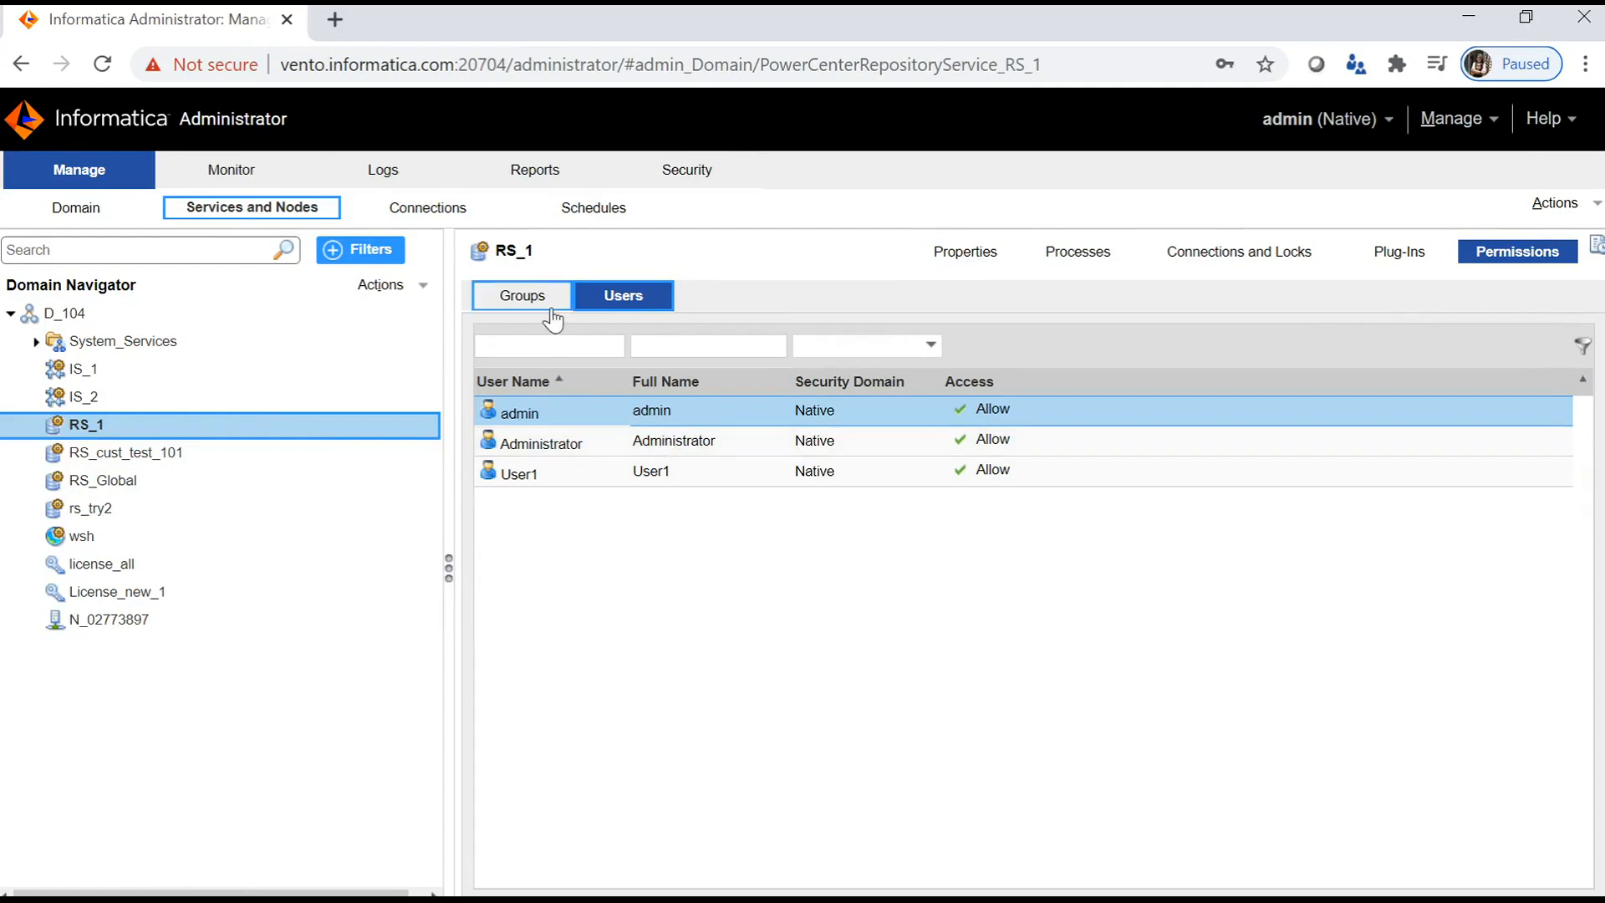
click(570, 477)
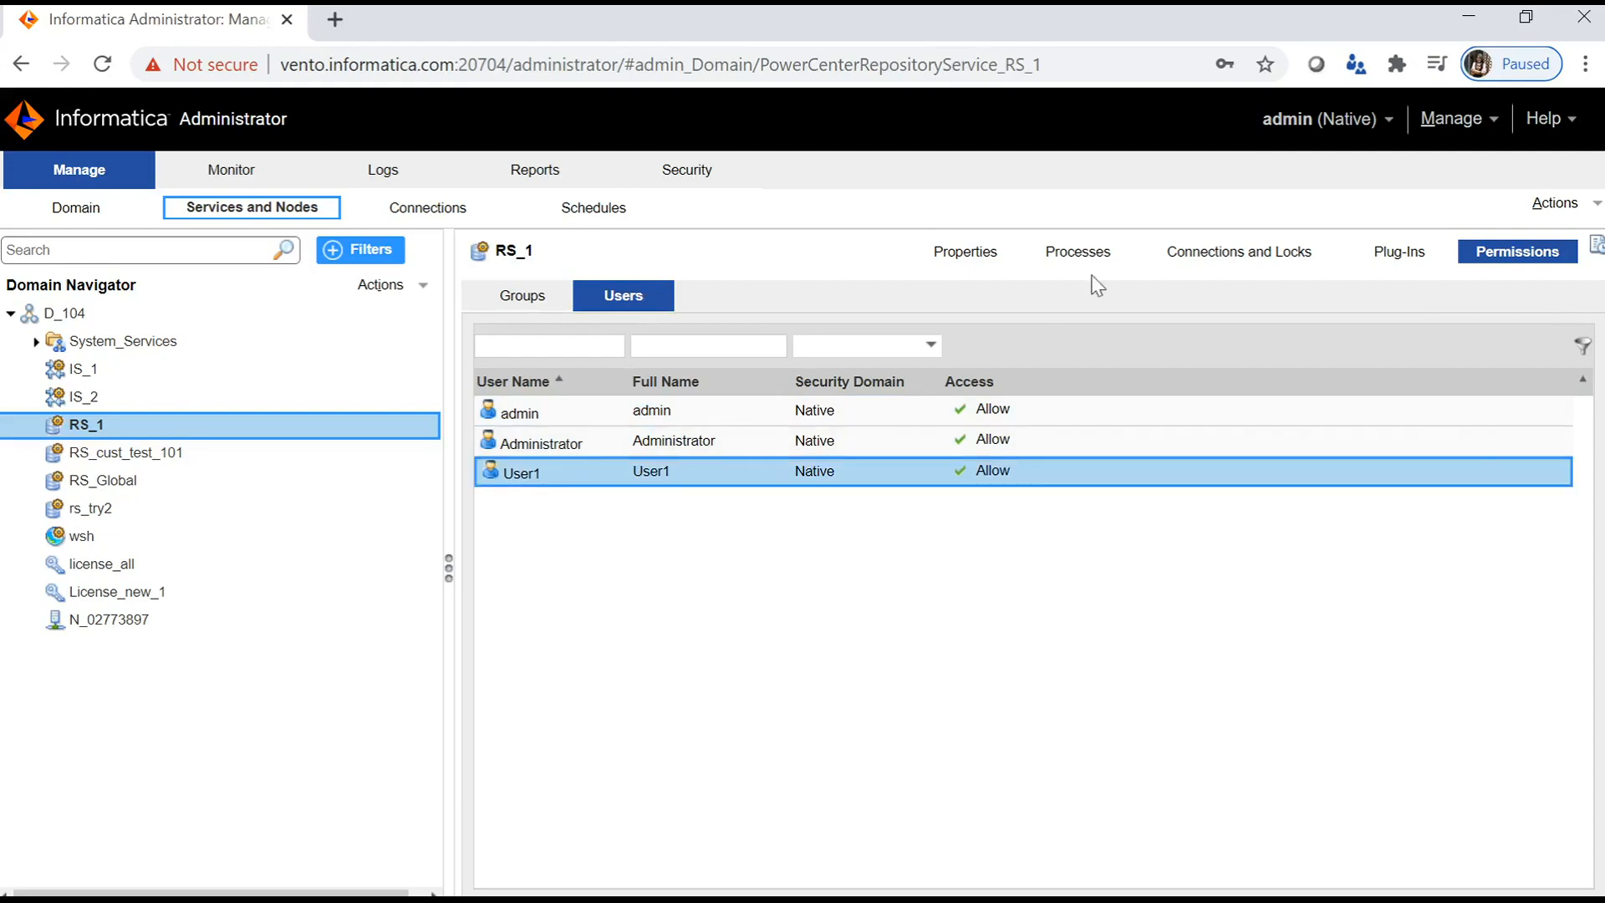
click(1336, 119)
- Log out of the admin session and sign in as User1 with its password
click(1341, 151)
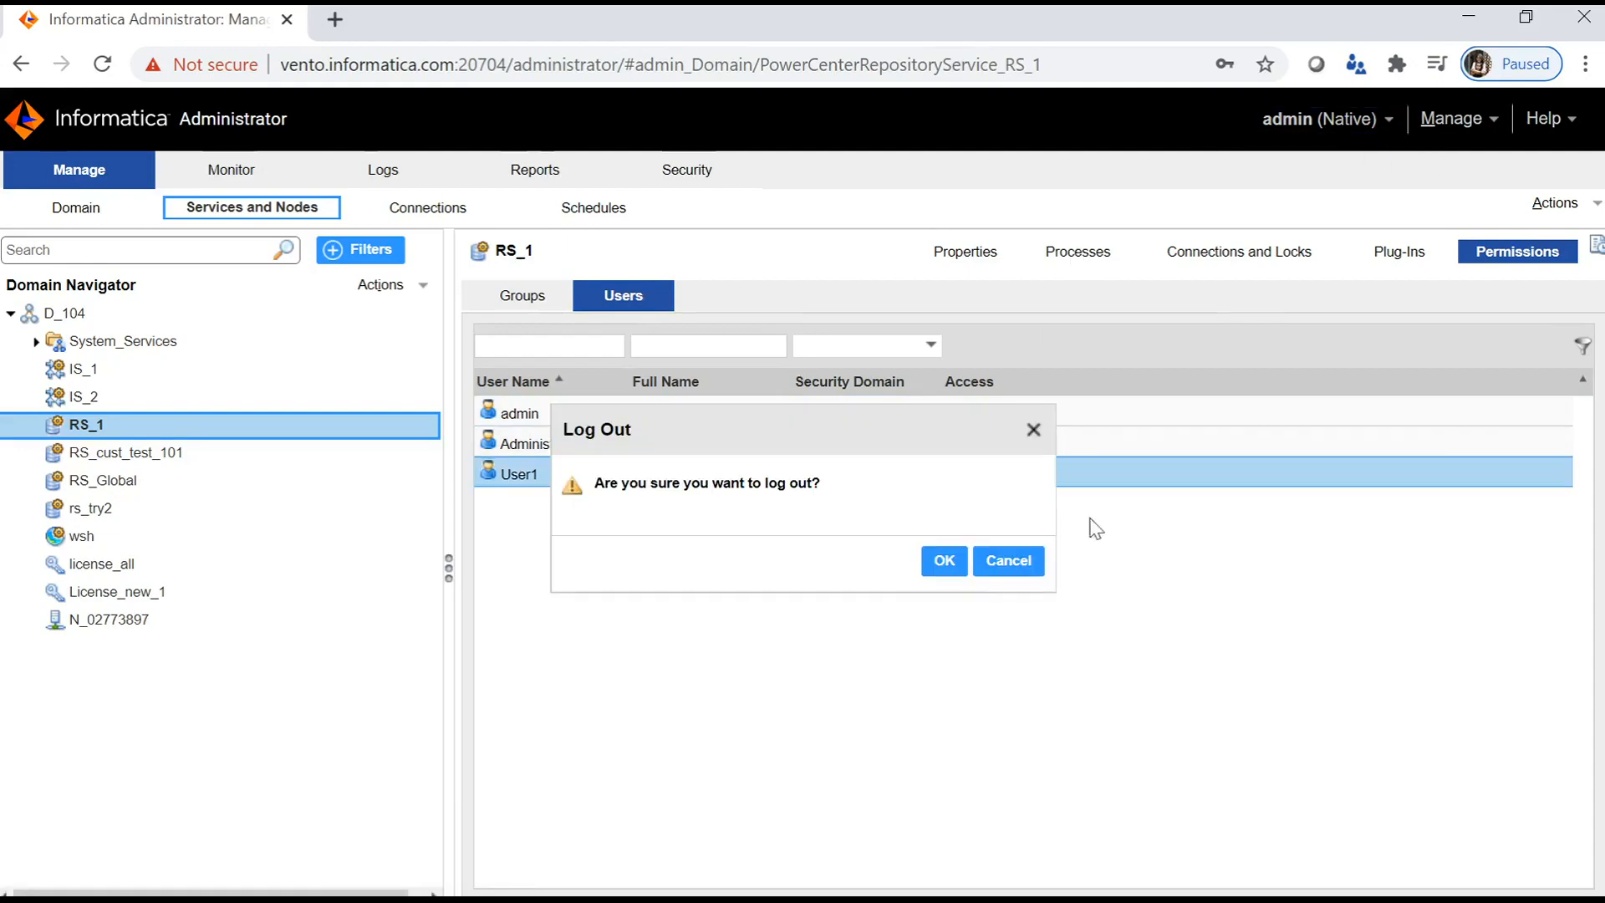
click(954, 572)
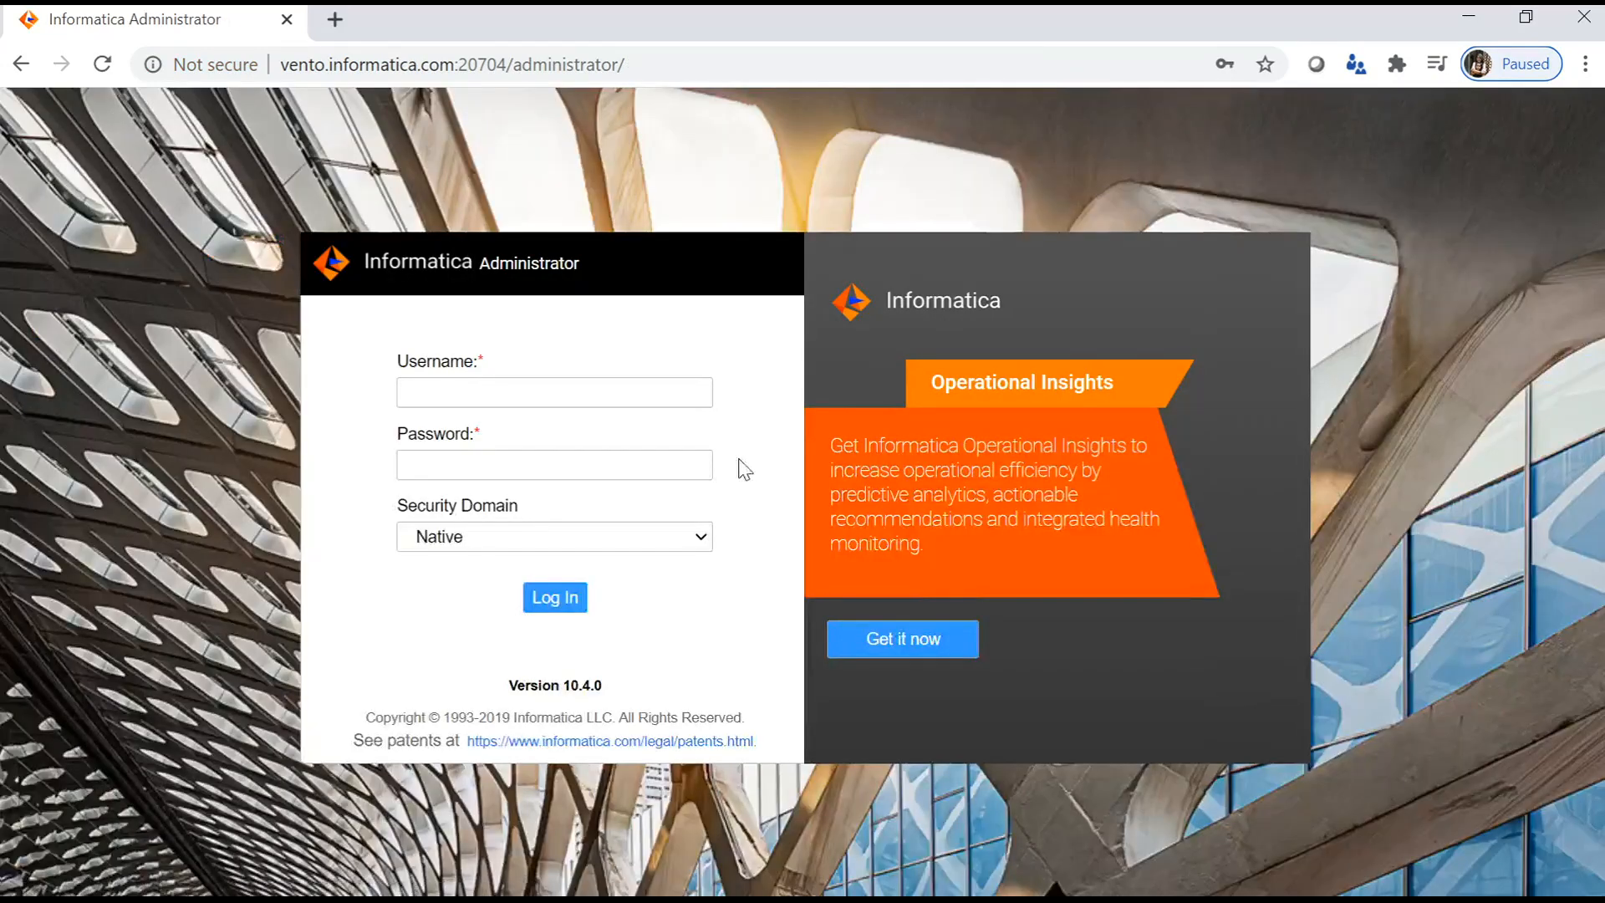
click(600, 394)
text(User1)
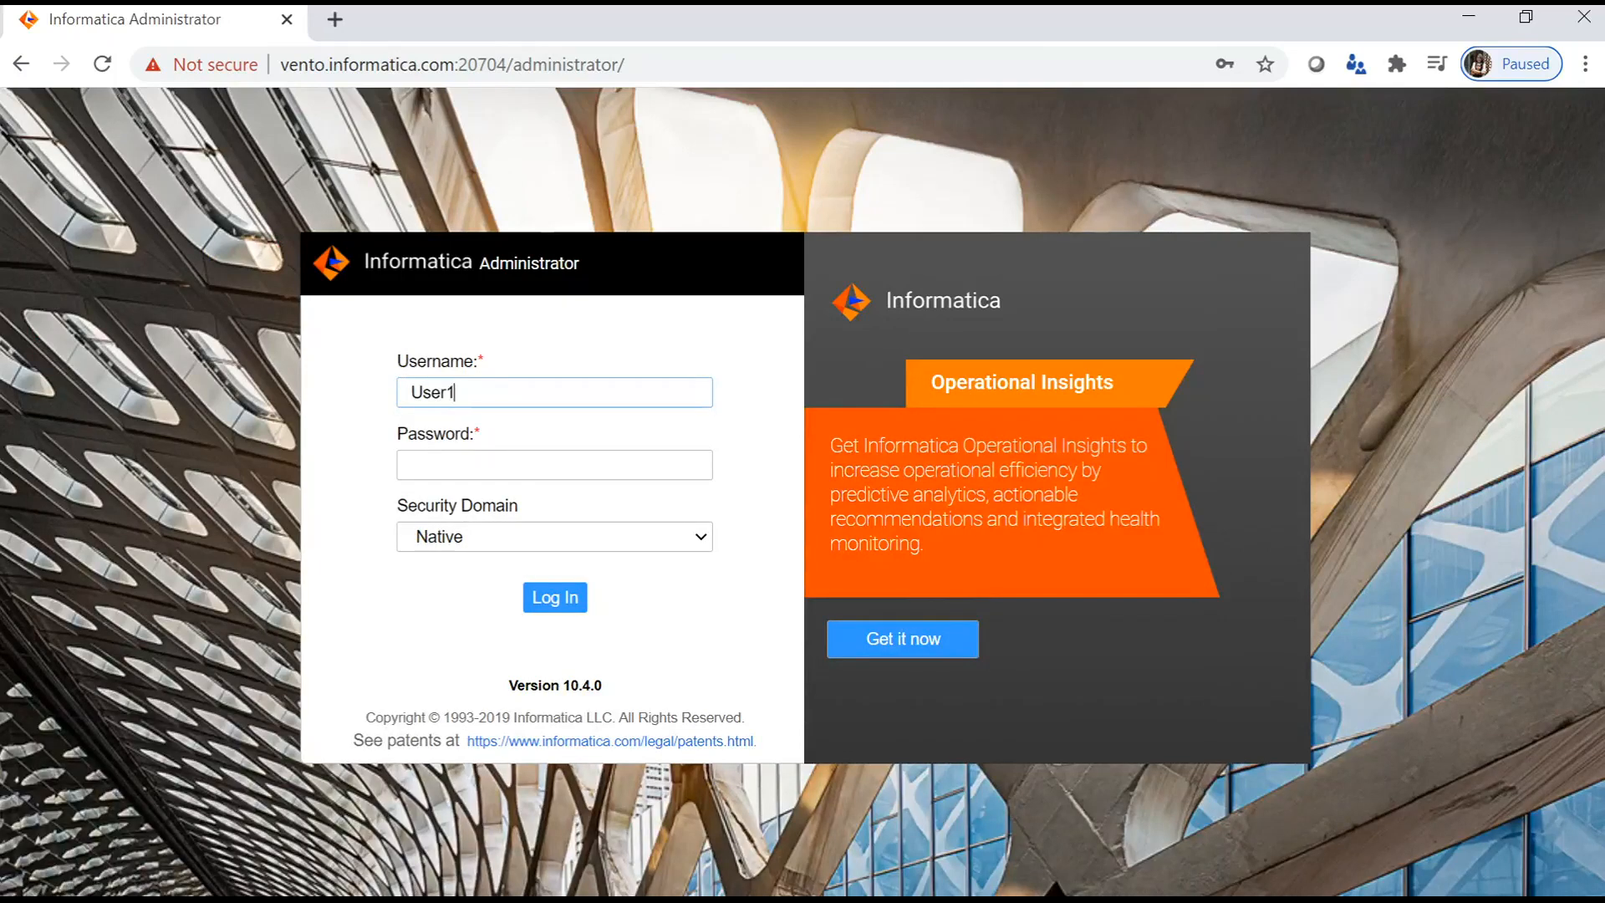
key(Tab)
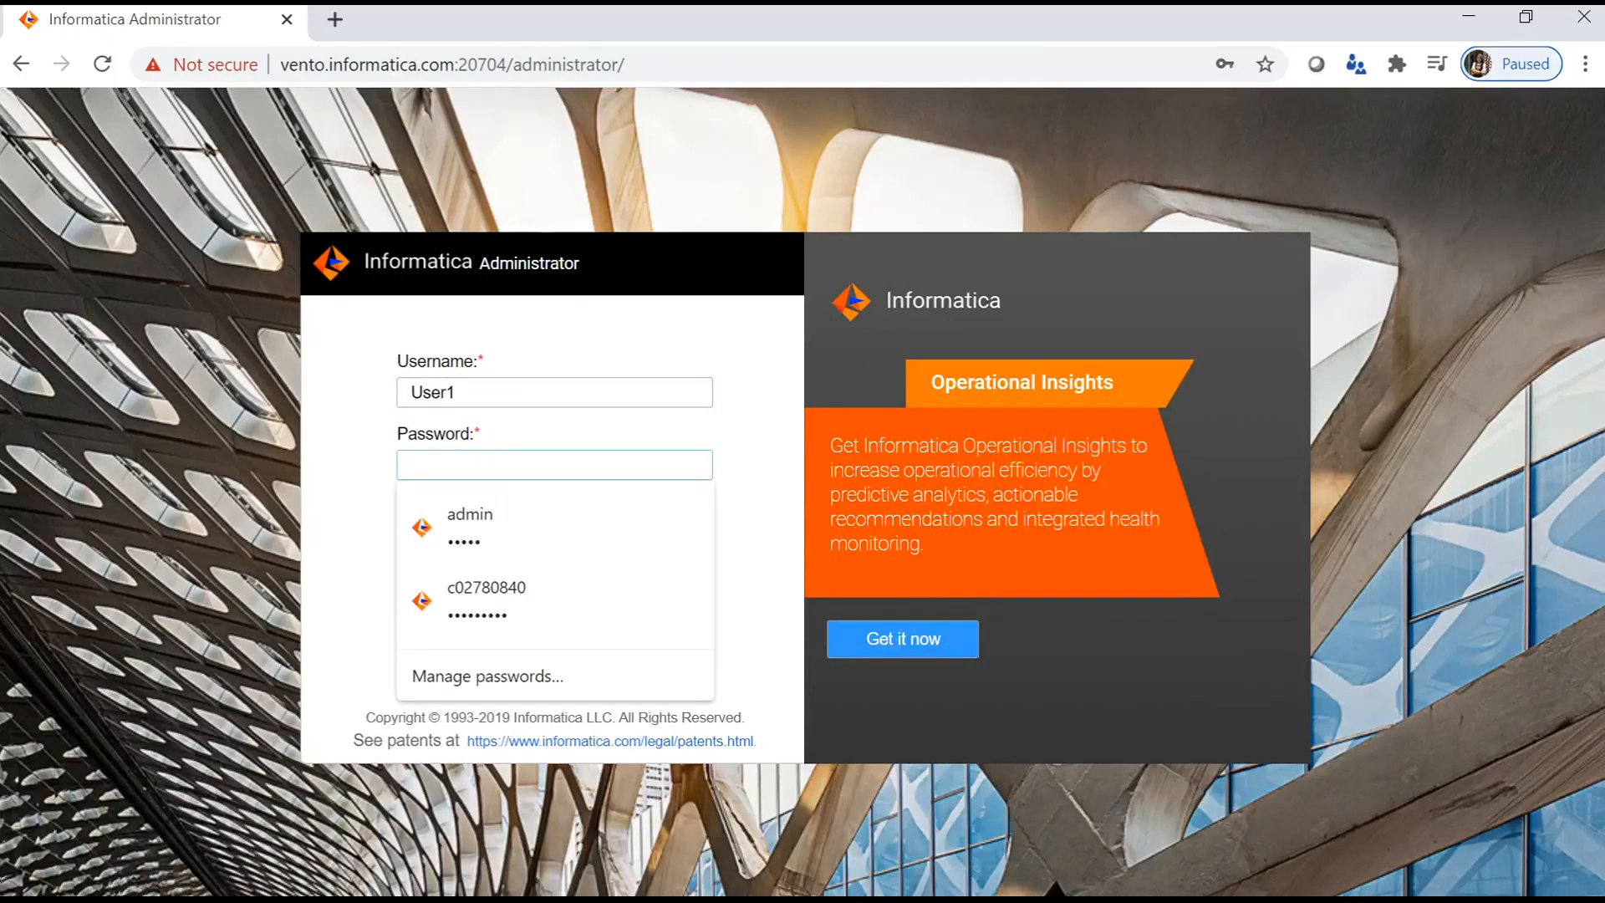
text(us)
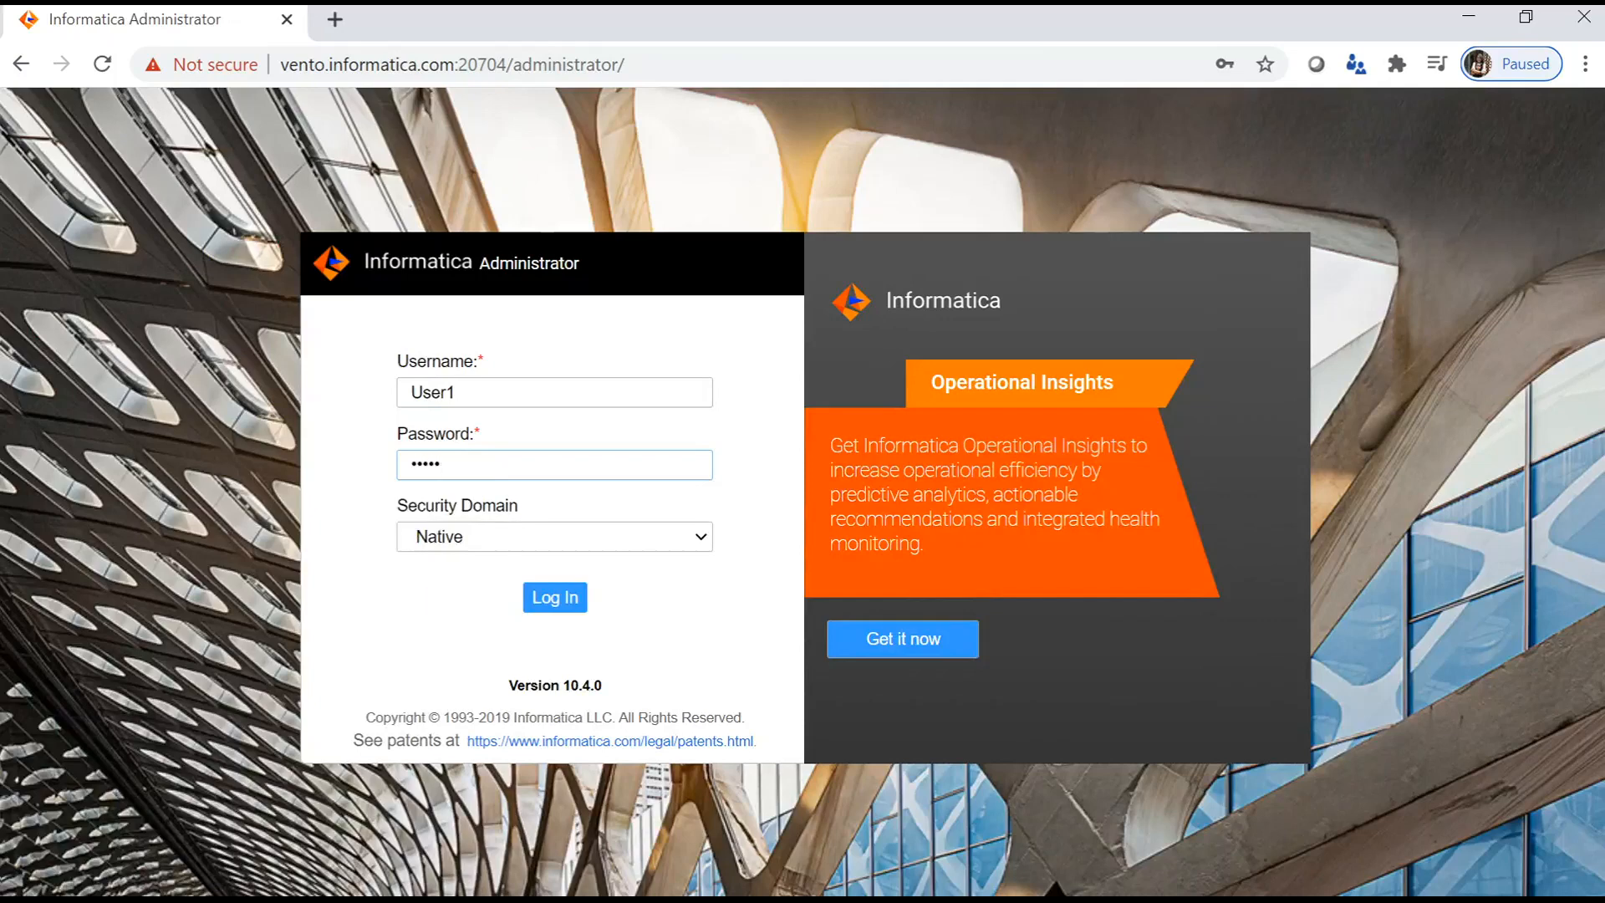
key(Return)
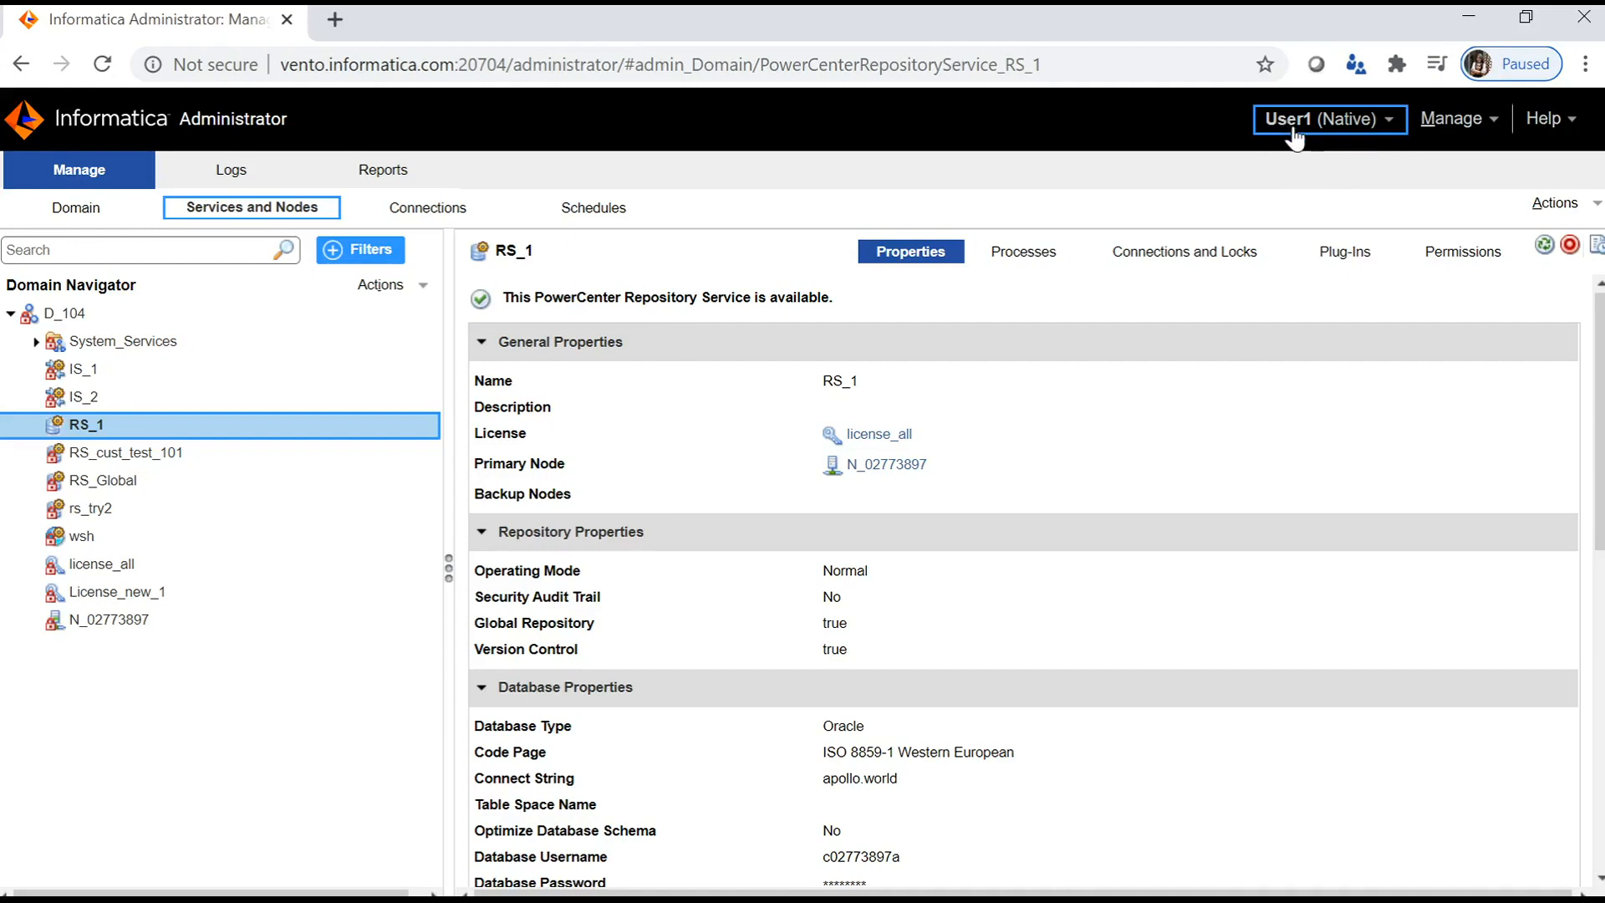
- As User1, open RS_1 under D_104 and view its Processes and Permissions pages
click(48, 316)
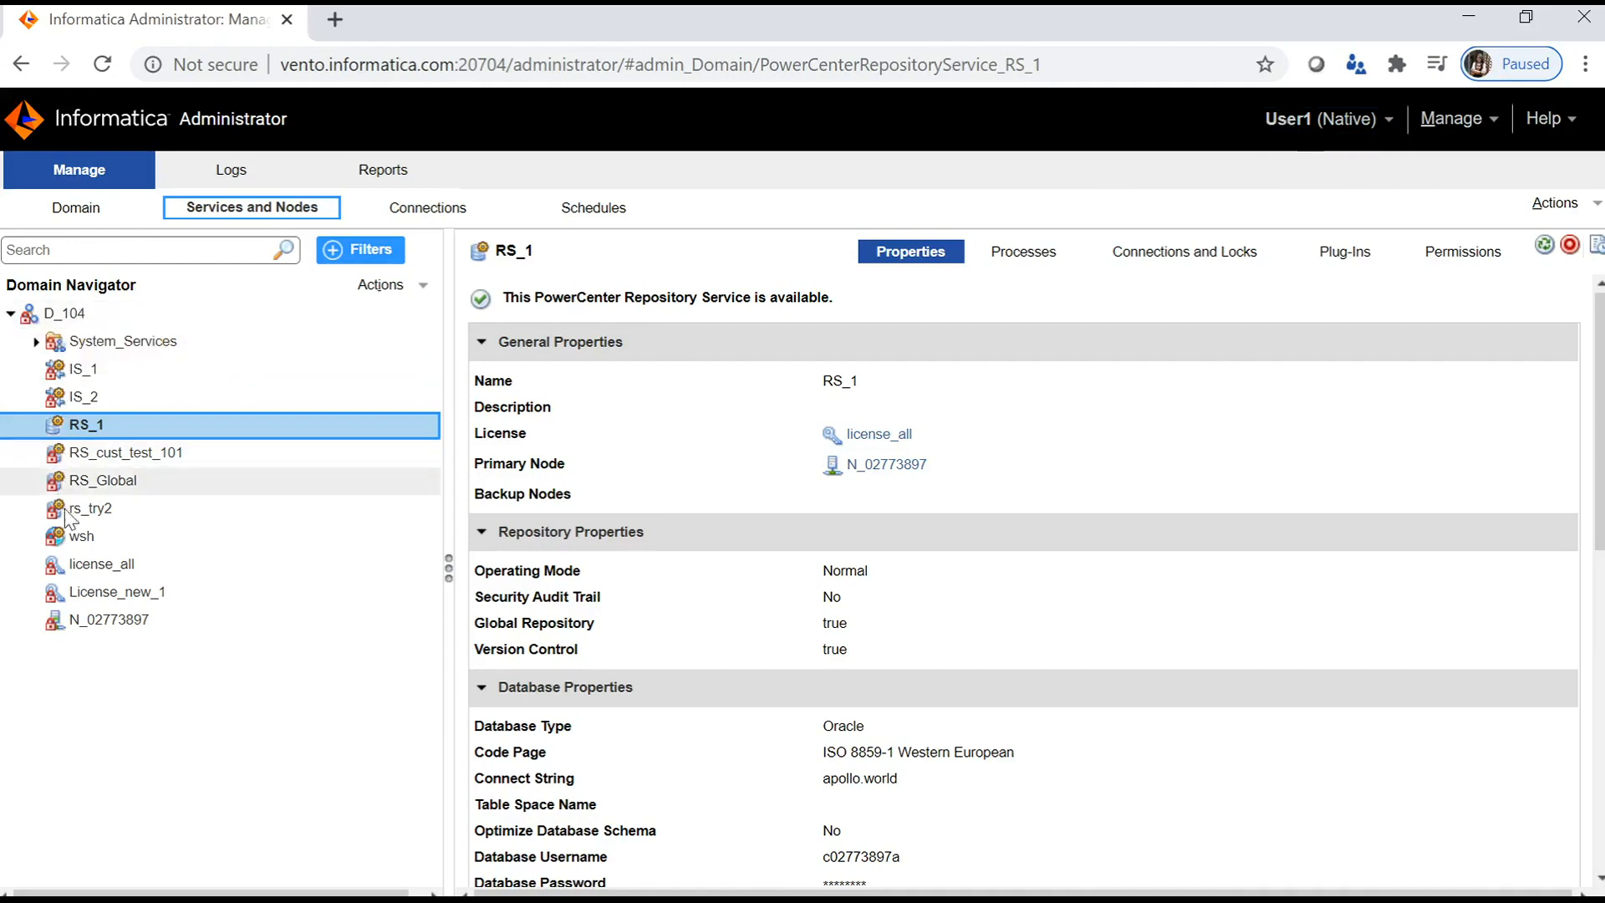
click(127, 435)
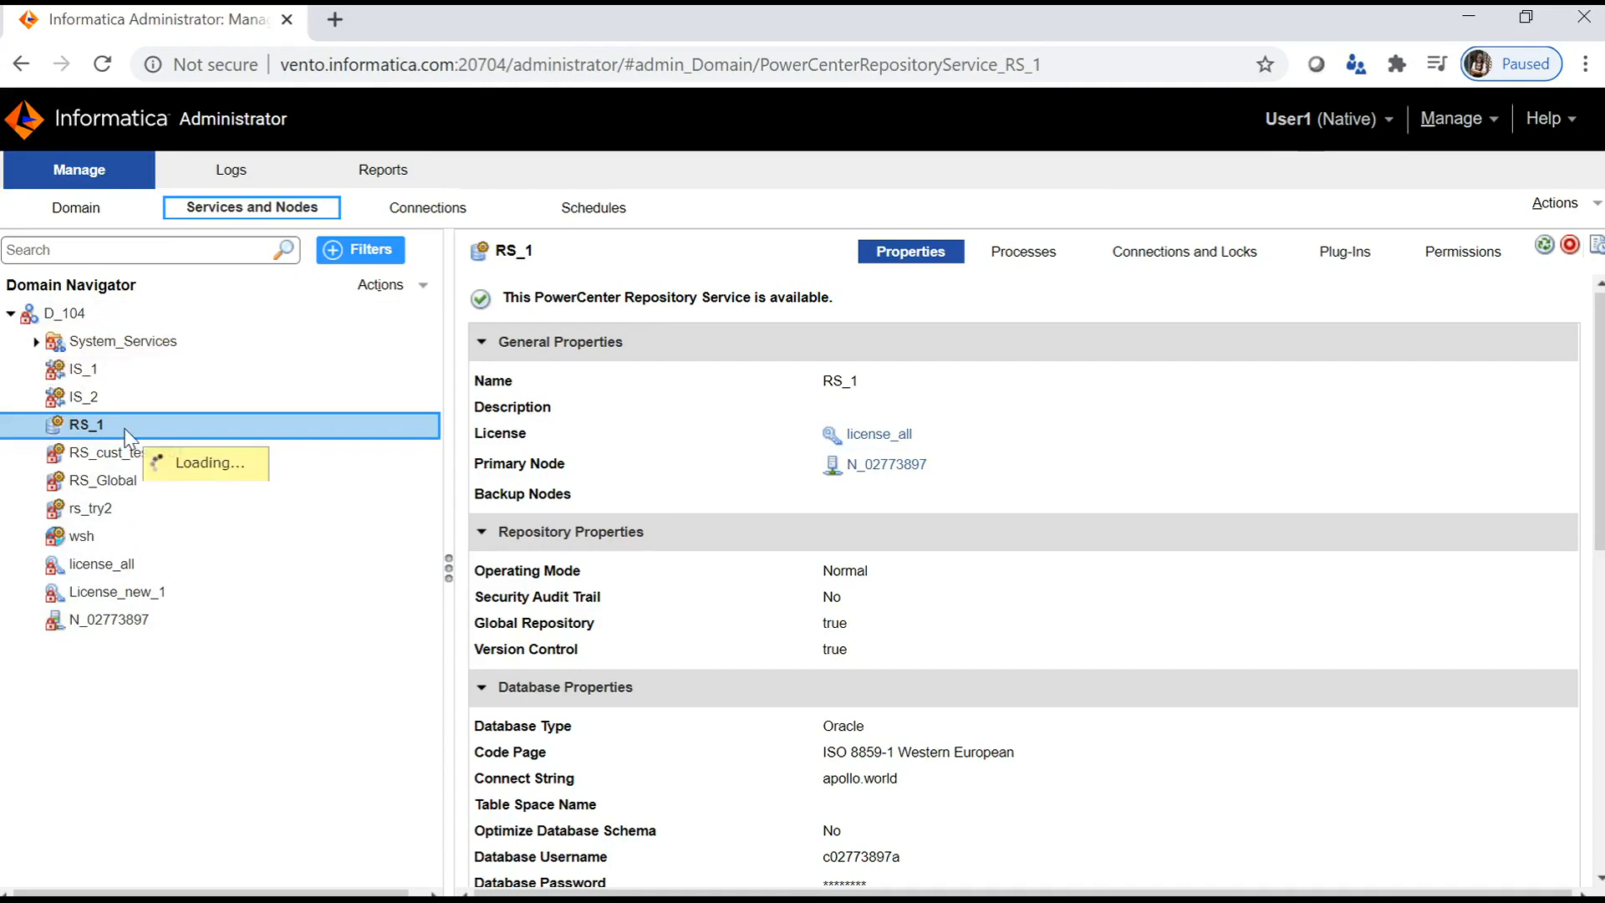
click(80, 315)
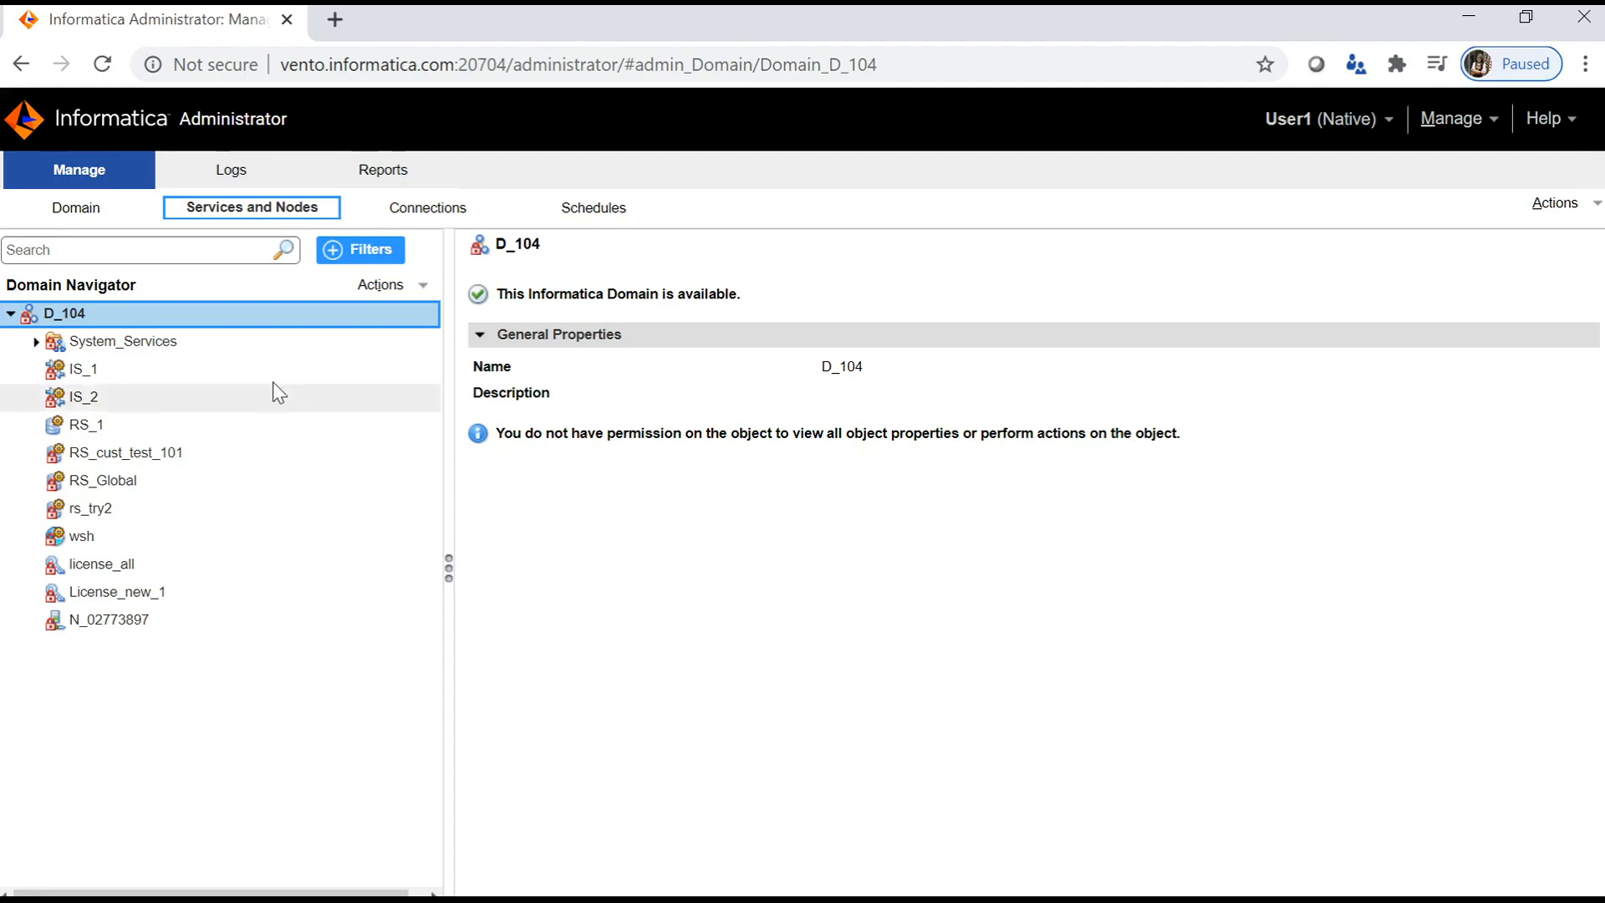
click(141, 430)
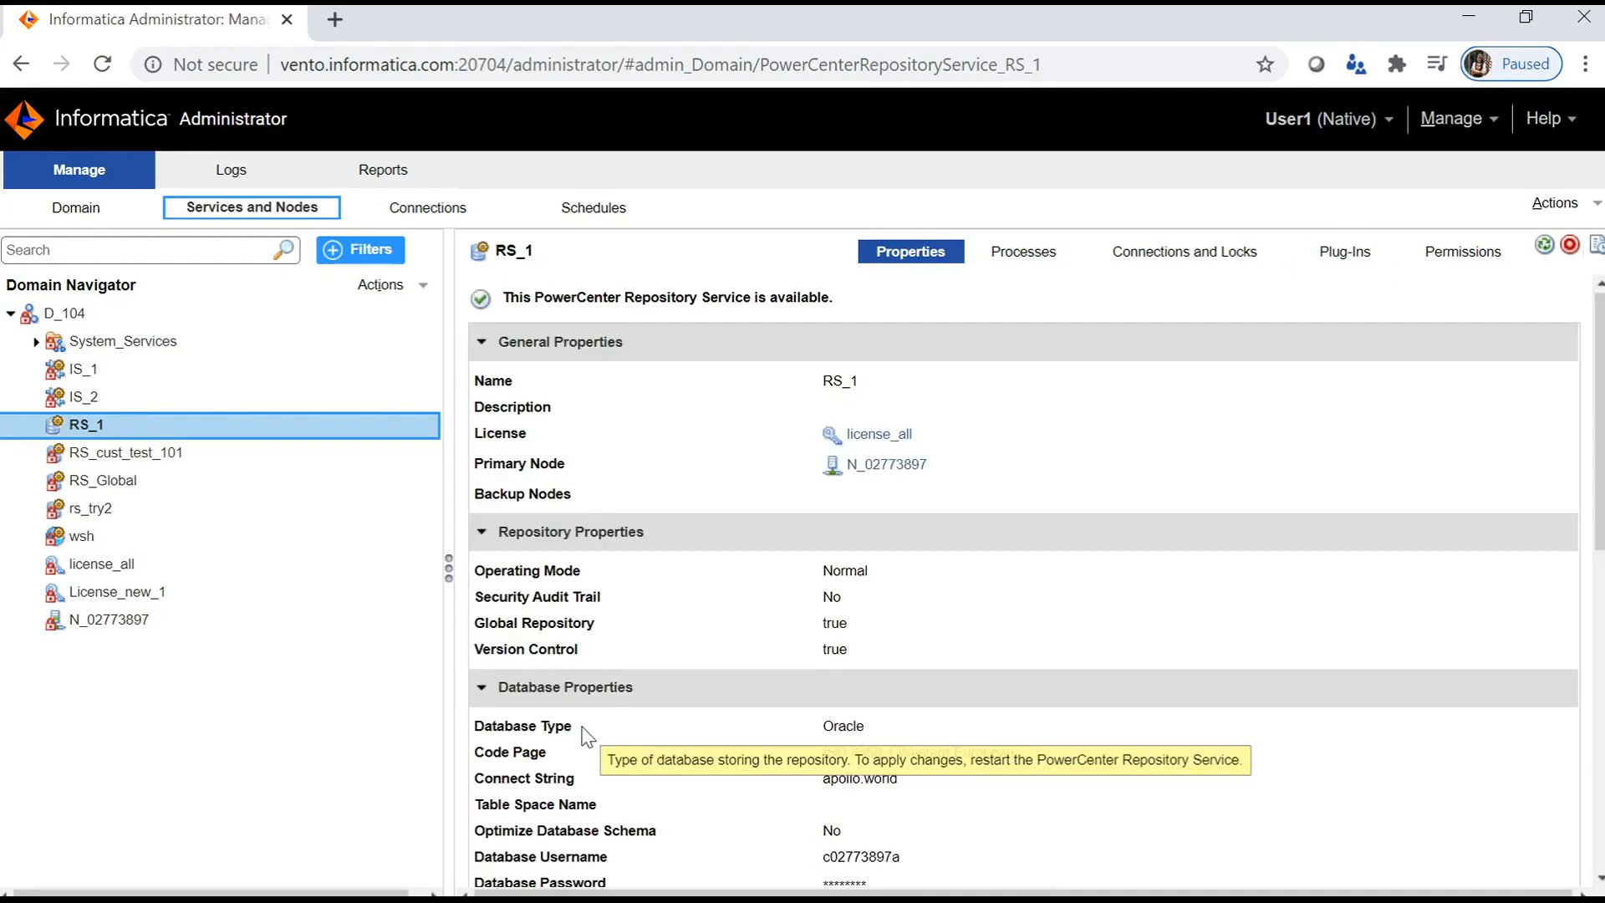
scroll(934, 522, down, 3)
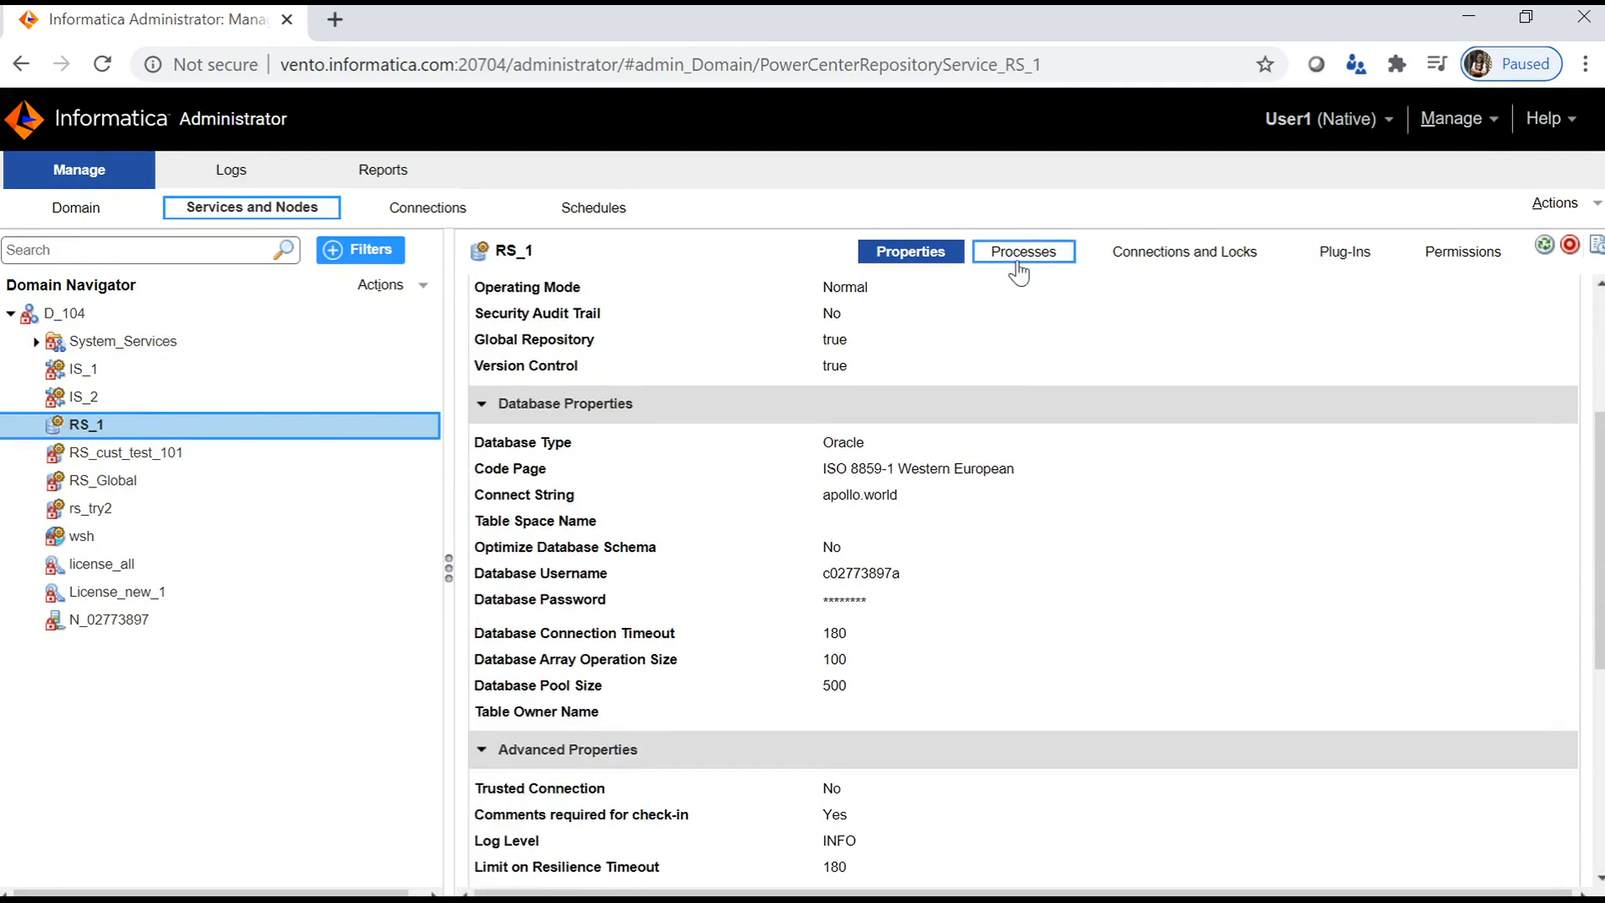
click(1023, 252)
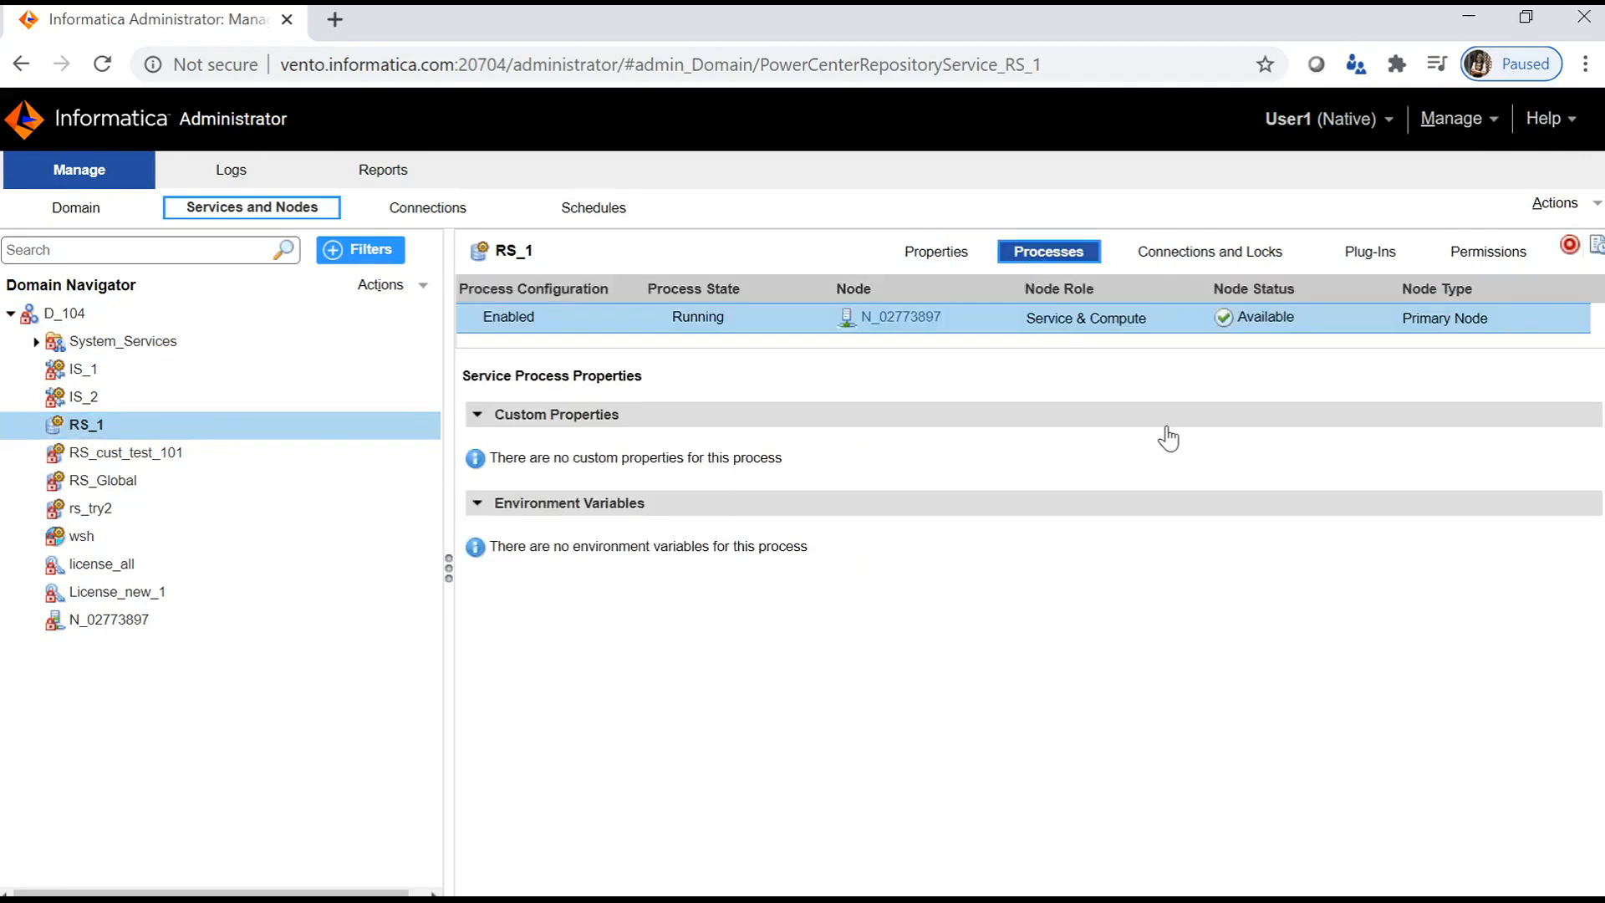
click(1484, 255)
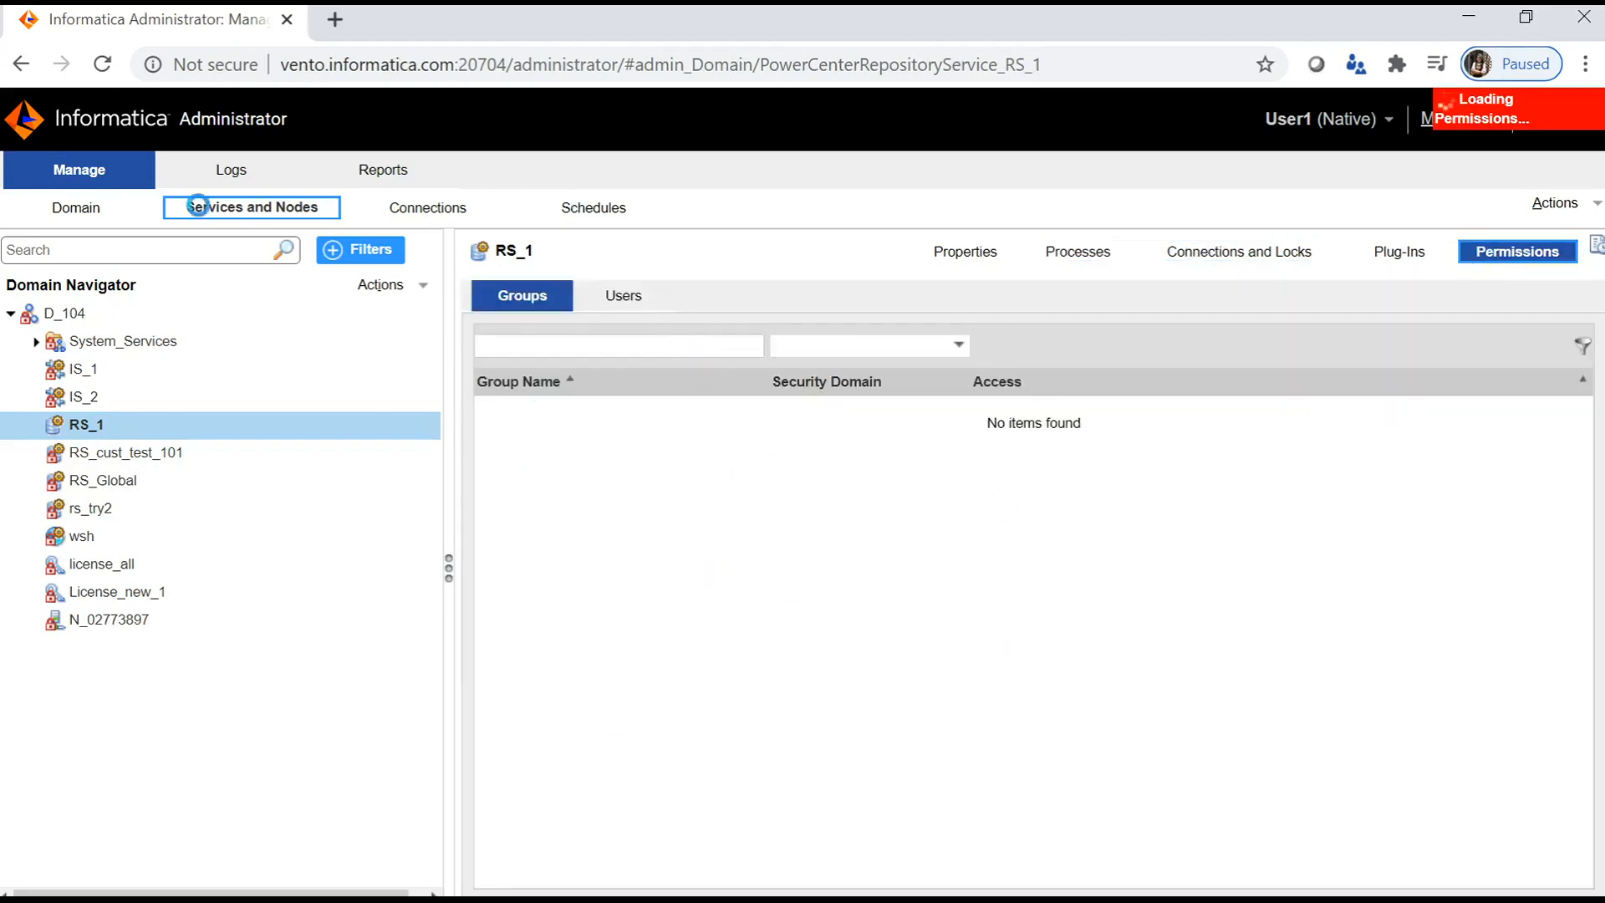